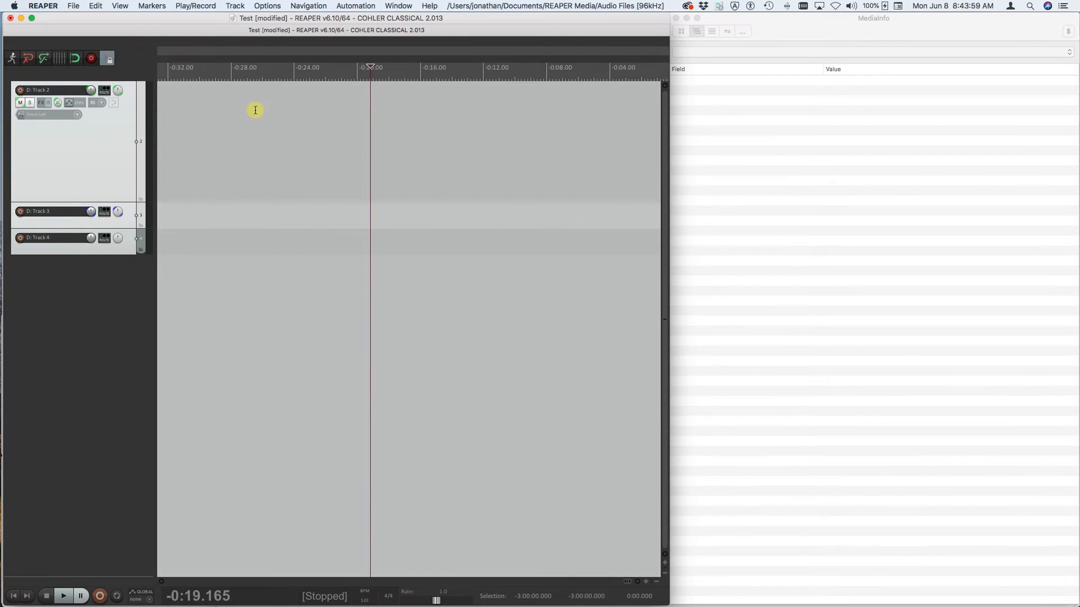
click(264, 7)
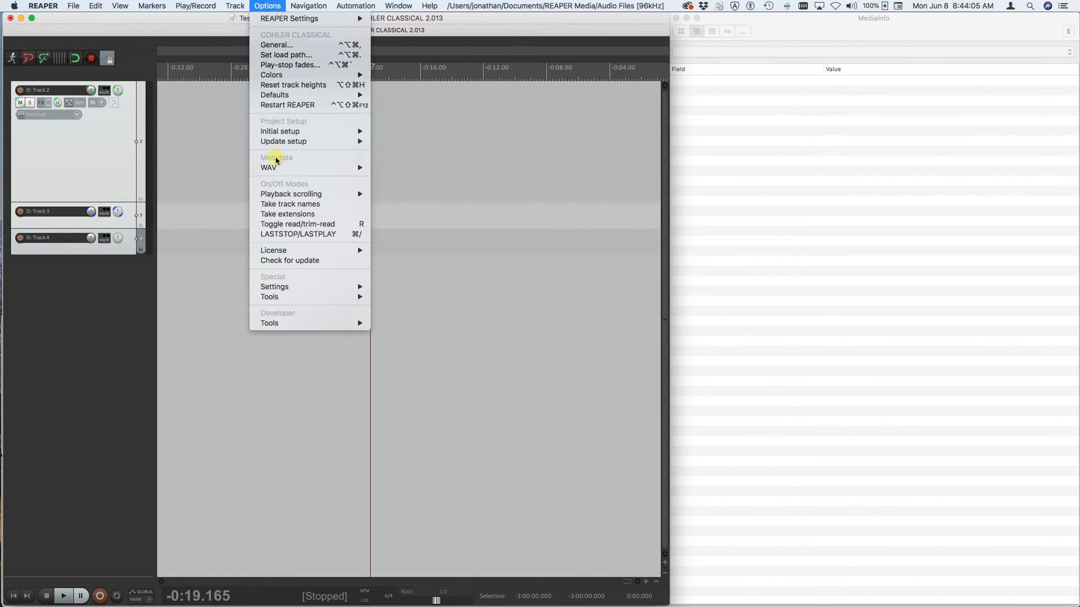
mouse_move(275, 168)
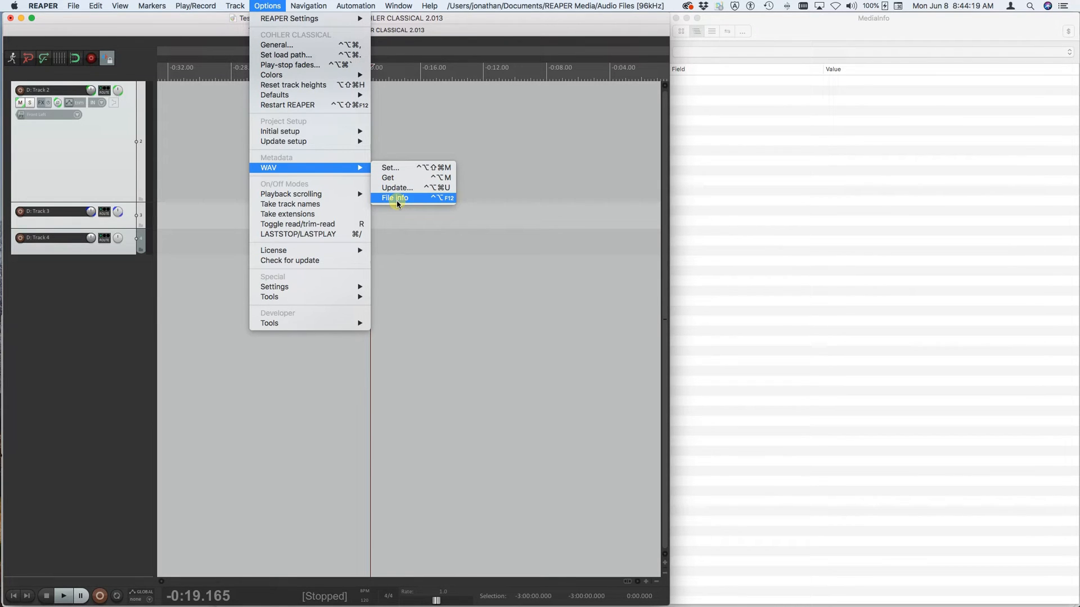
click(268, 7)
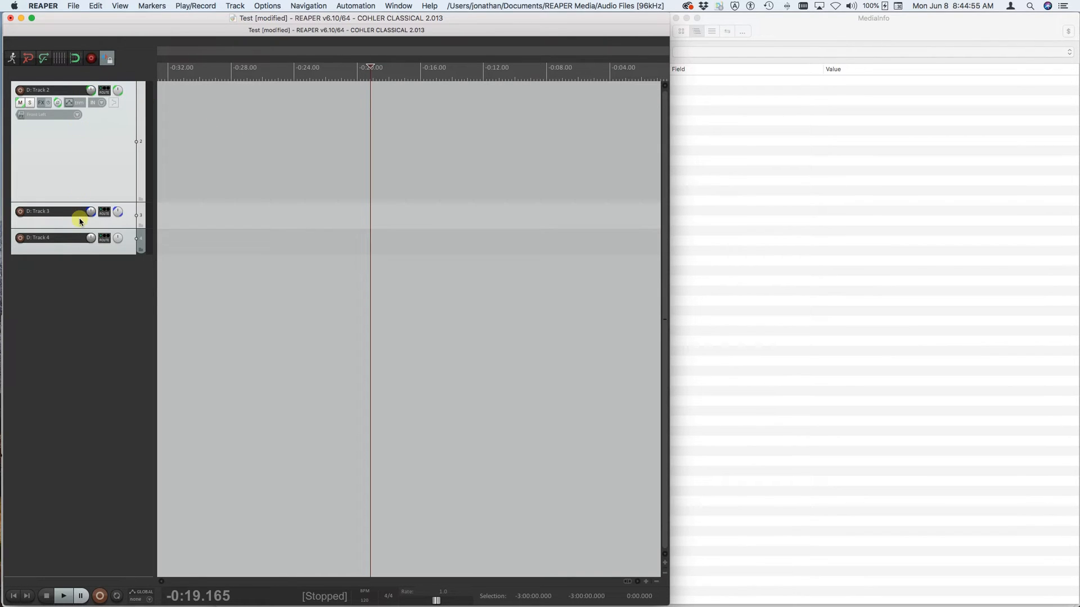
- Arm the tracks for recording, with the take number window below them and the edit cursor at about -0:27.4
click(90, 58)
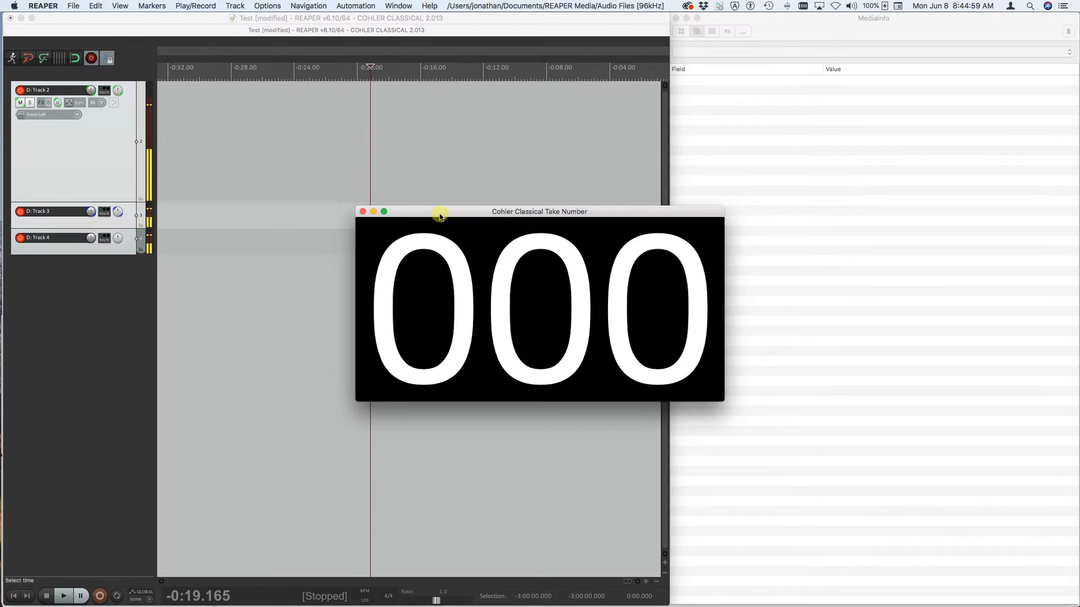
drag(441, 212, 341, 412)
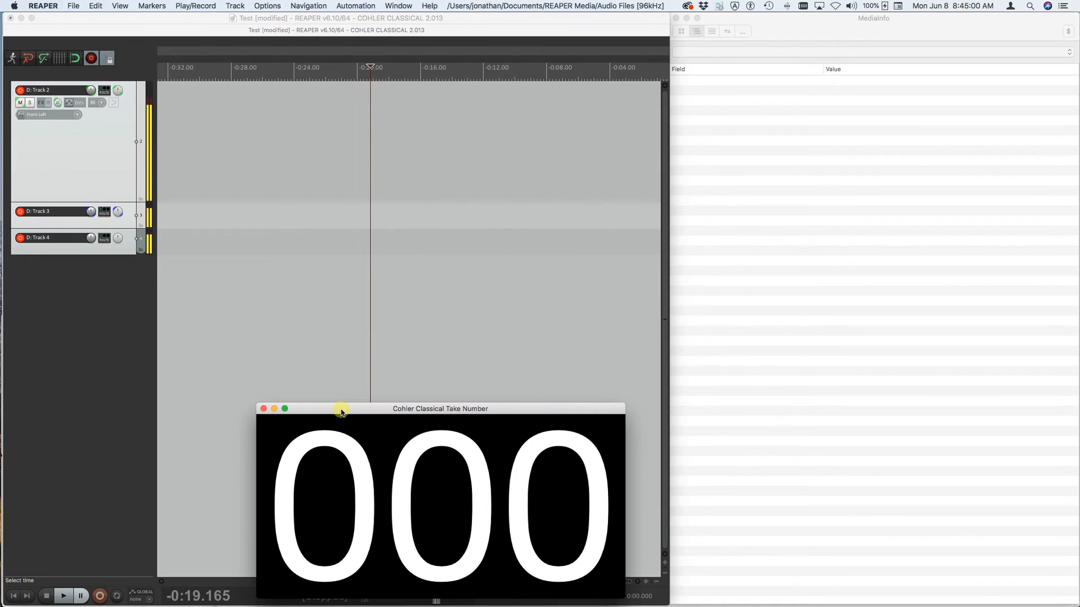
click(240, 153)
click(240, 153)
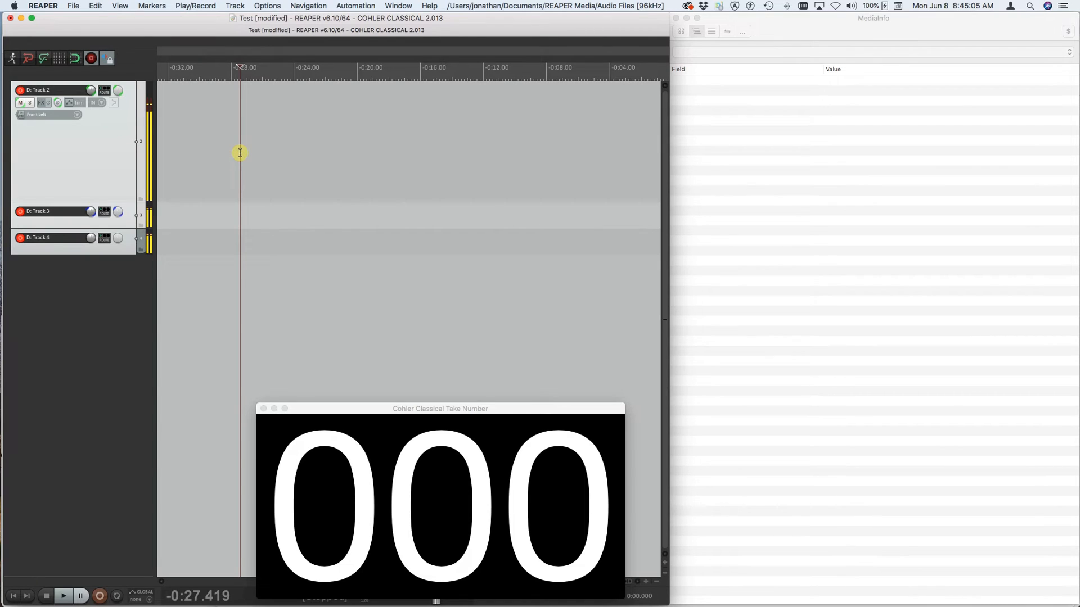
- Record three short consecutive takes on the armed tracks, stopping after each one
key(super+r)
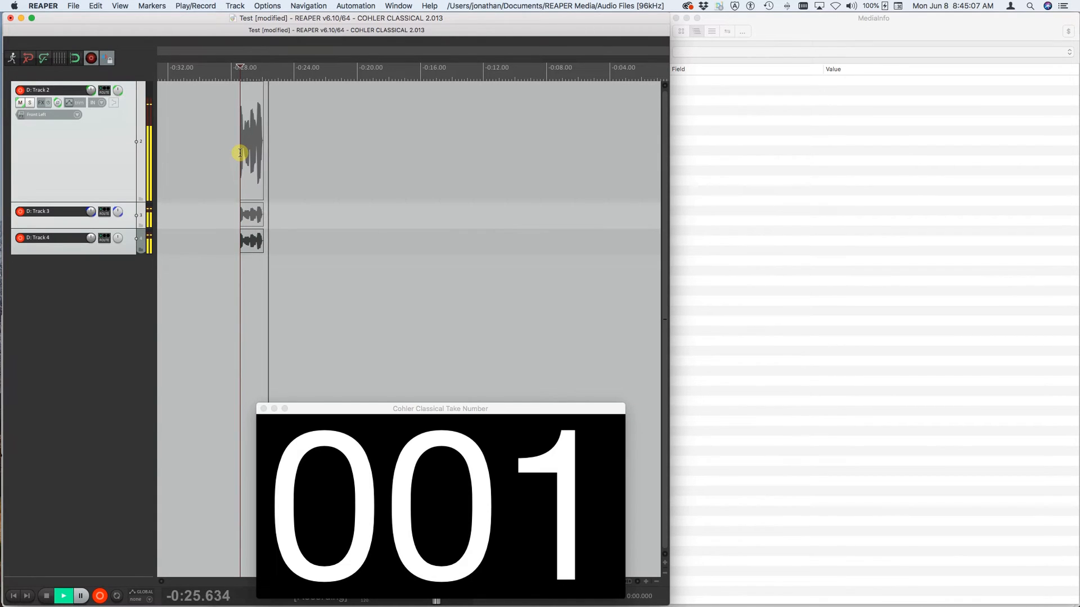
key(space)
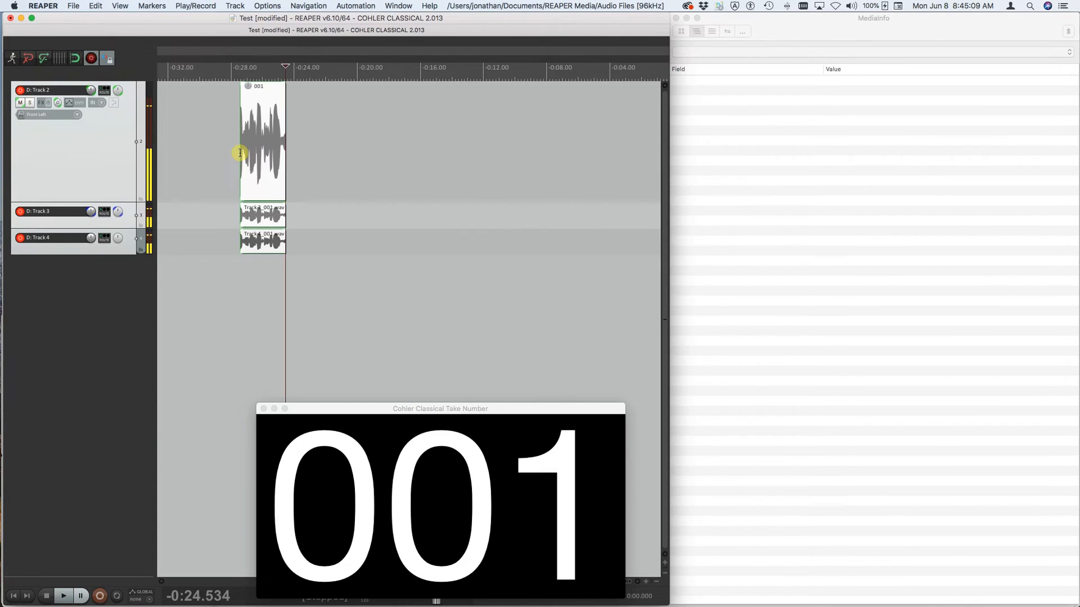
key(super+r)
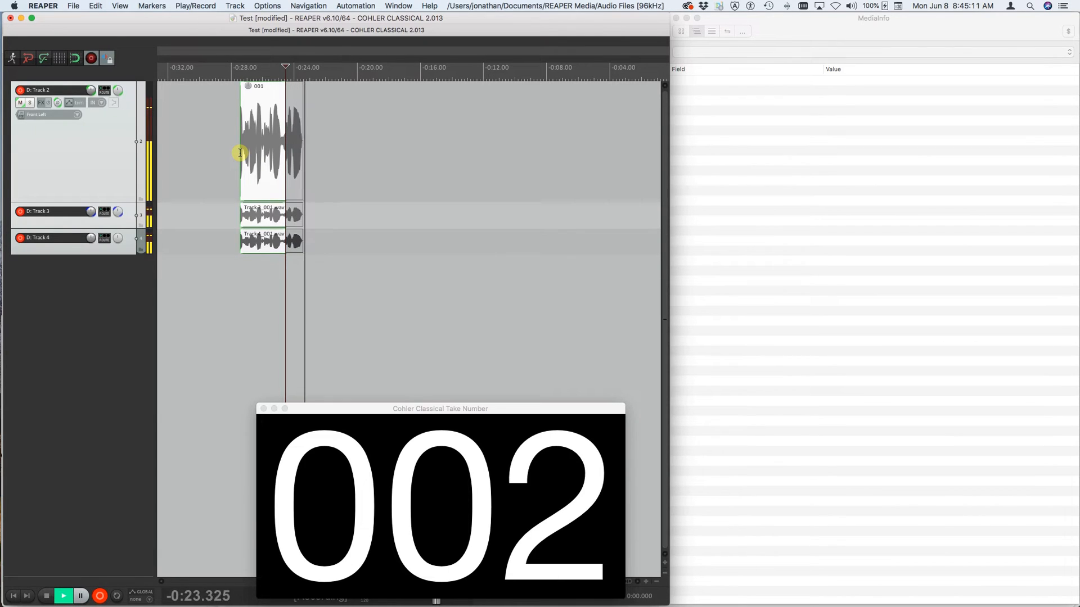
key(space)
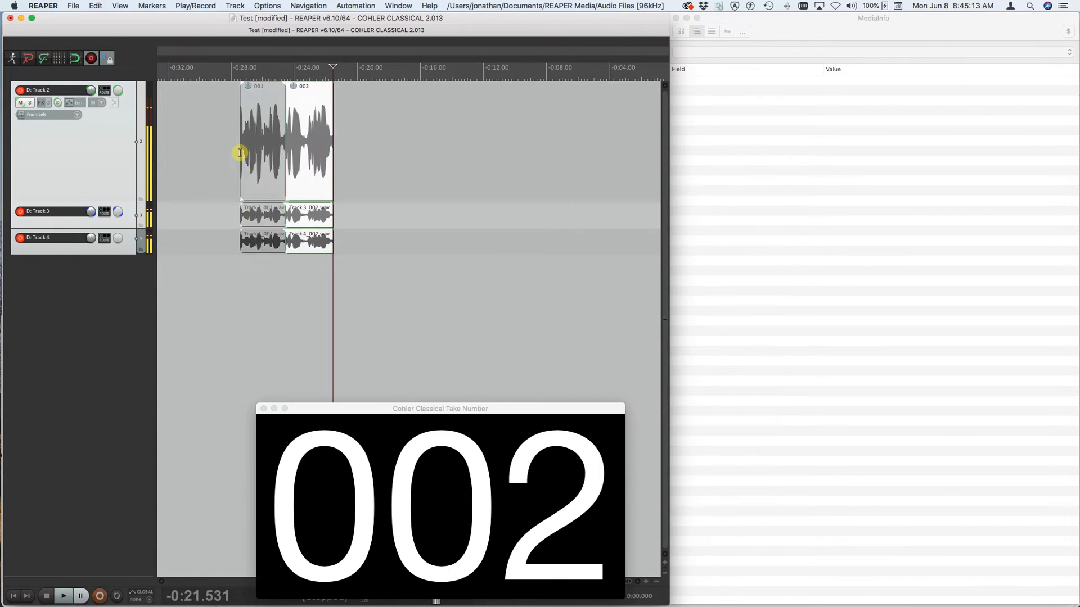
key(super+r)
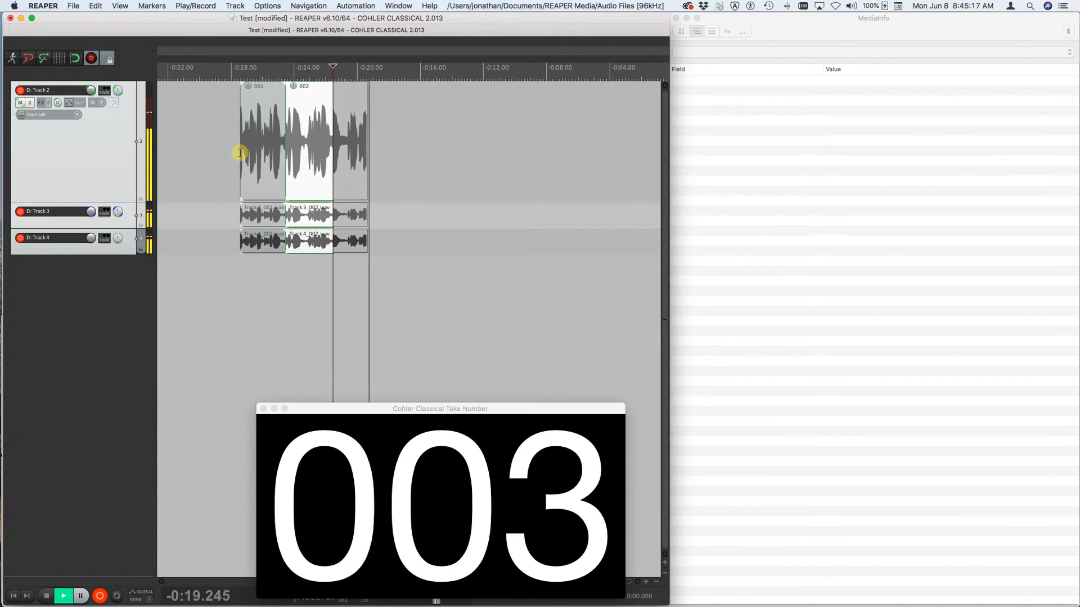
key(space)
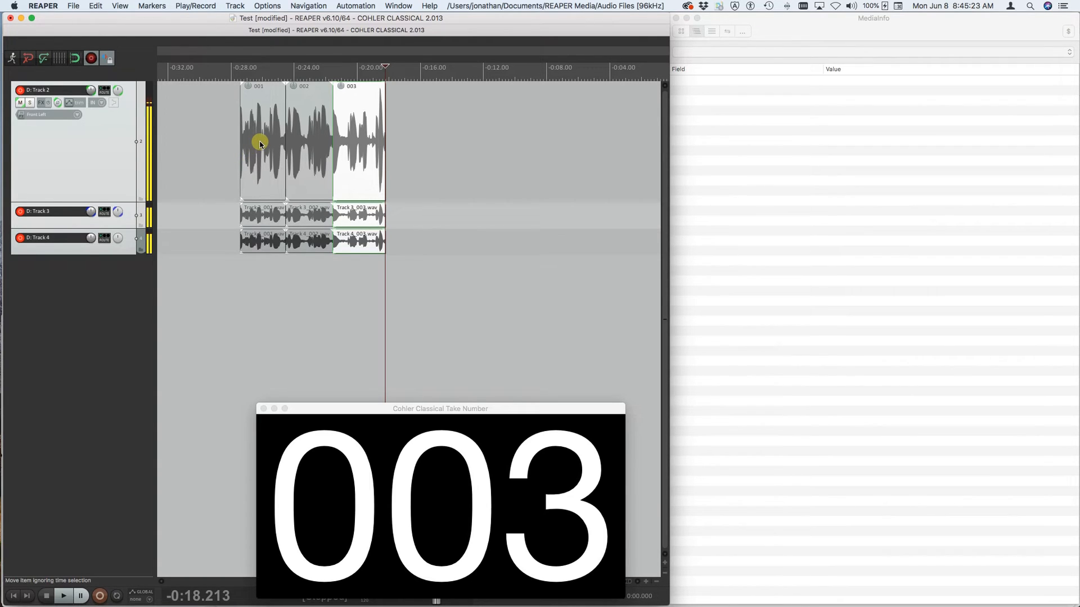
- Review the recording metadata fields for WAV files and accept the existing entries
click(269, 7)
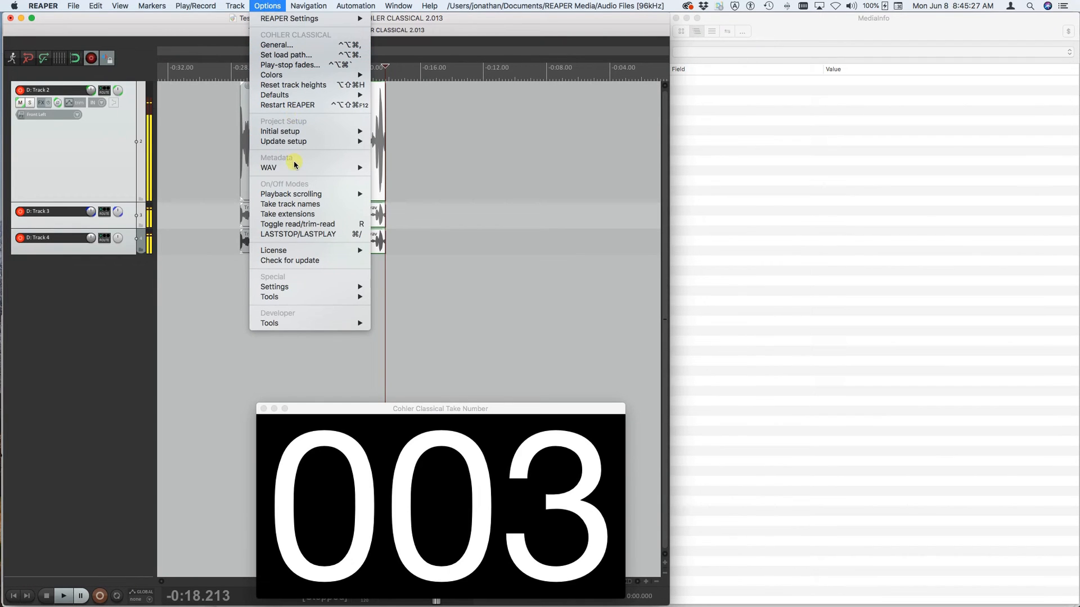
mouse_move(294, 167)
click(396, 167)
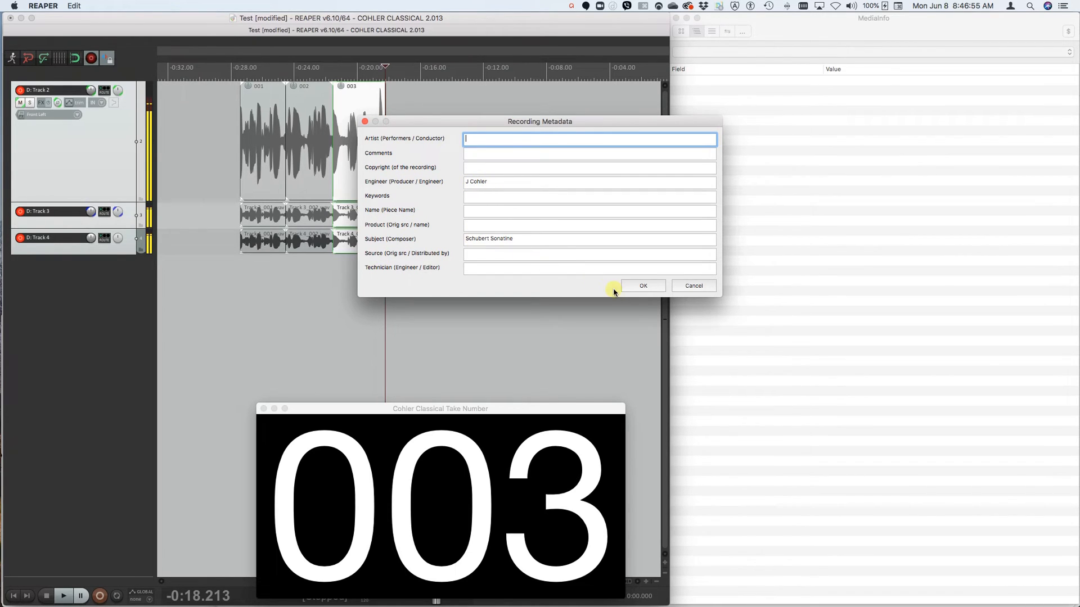
click(643, 286)
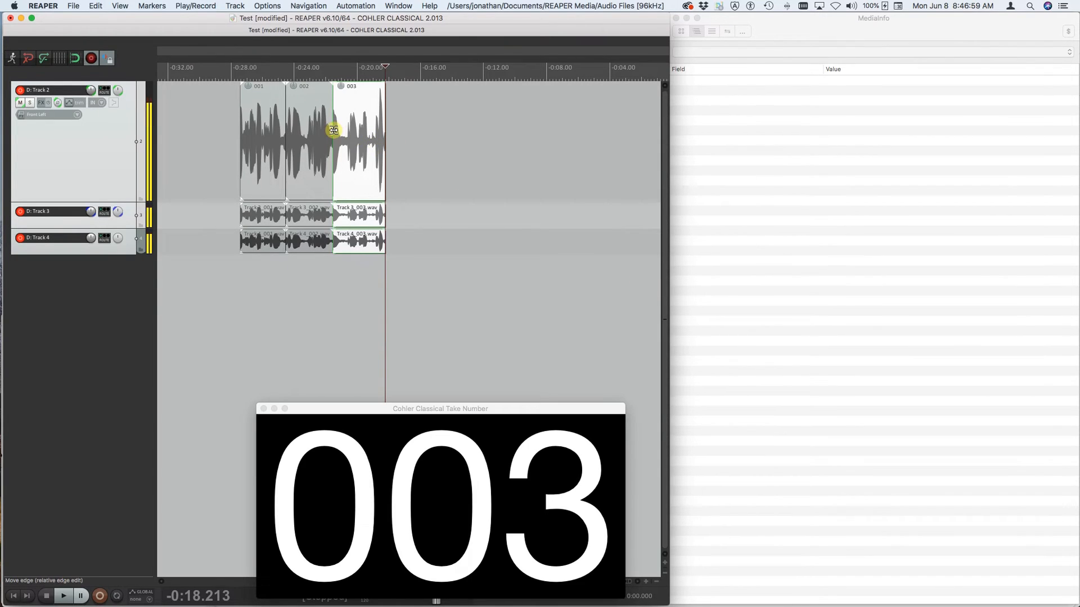
- Display the WAV file information for the selected take 003
click(268, 5)
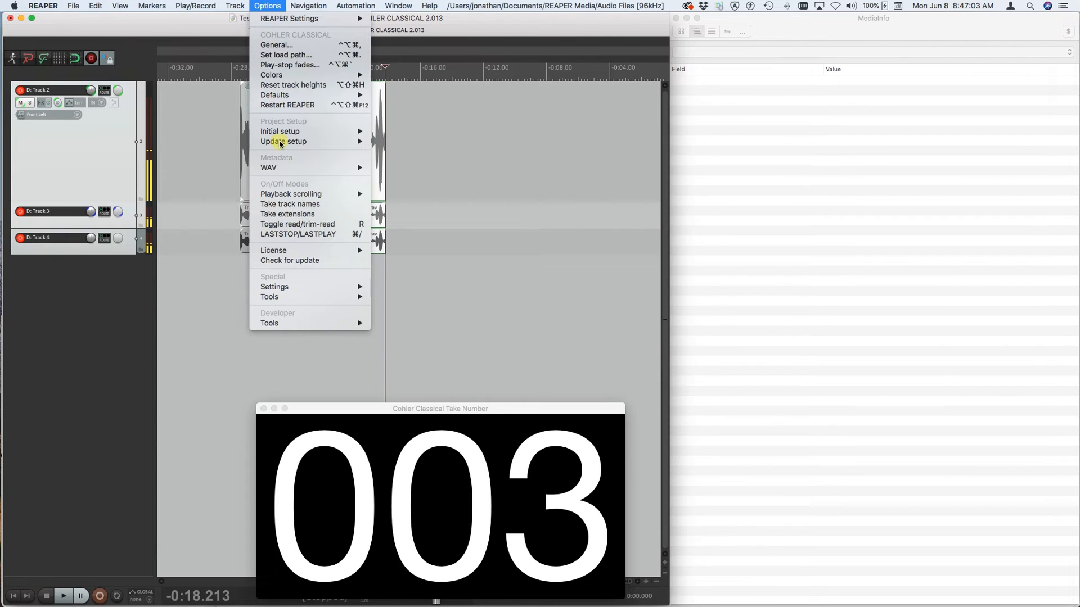
mouse_move(338, 167)
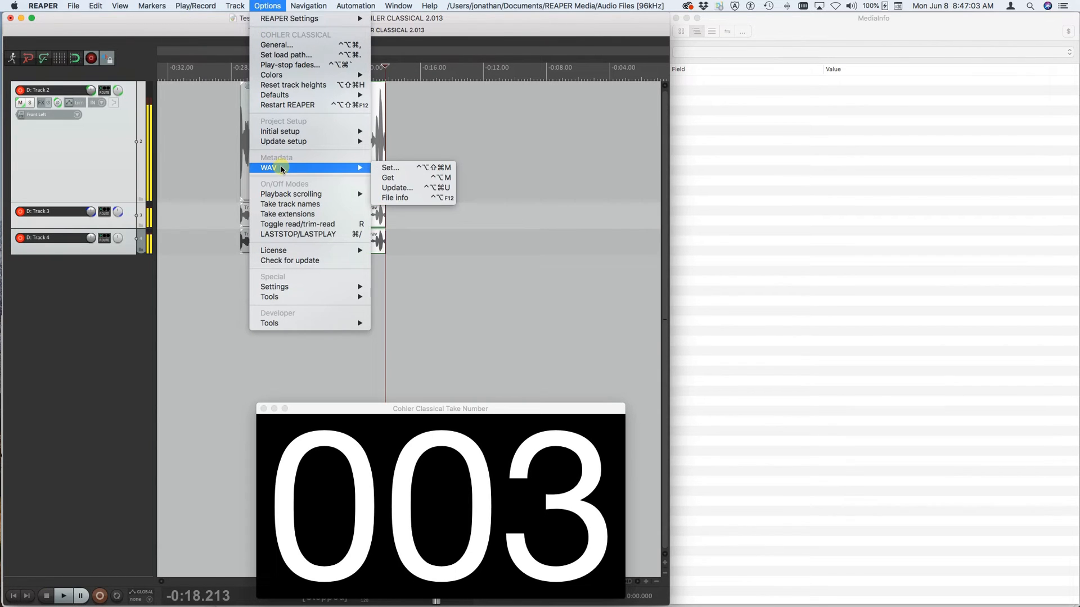
click(399, 200)
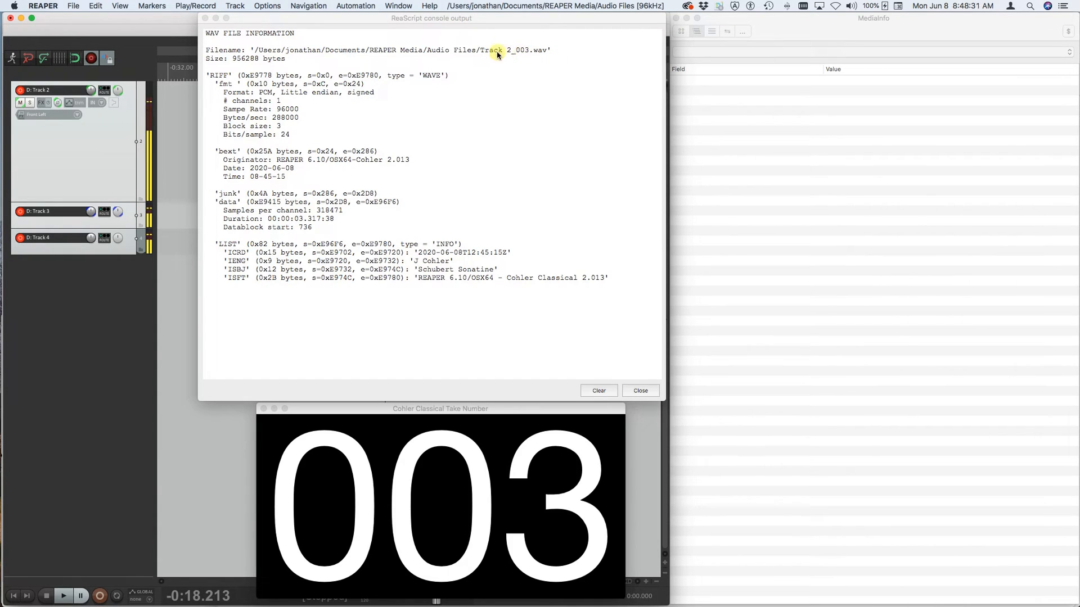
- Switch to MediaInfo and load Track 2_003.wav from the Audio Files folder
click(842, 105)
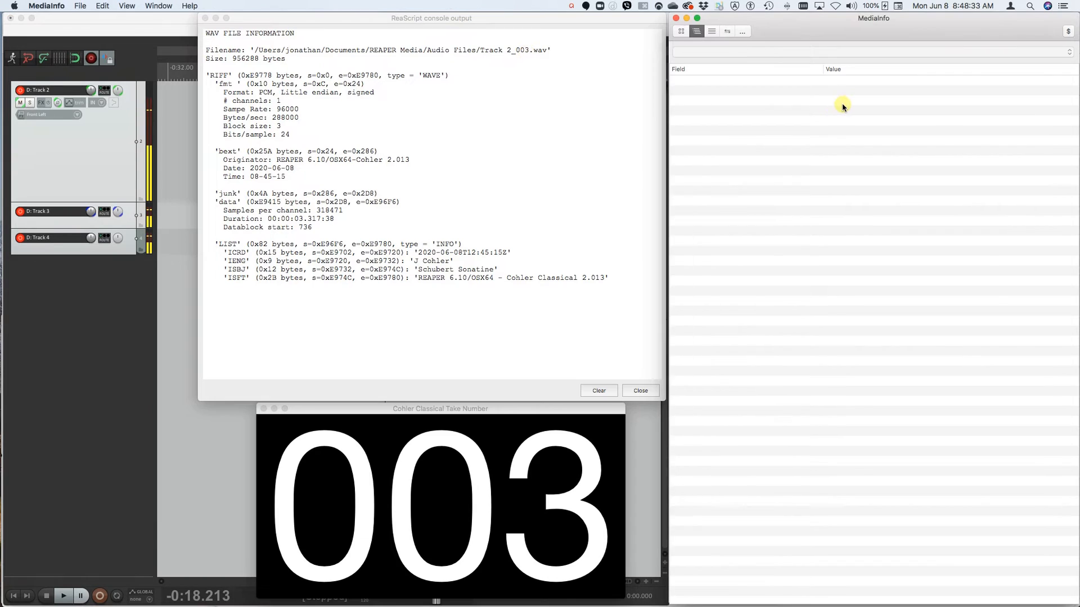
click(79, 5)
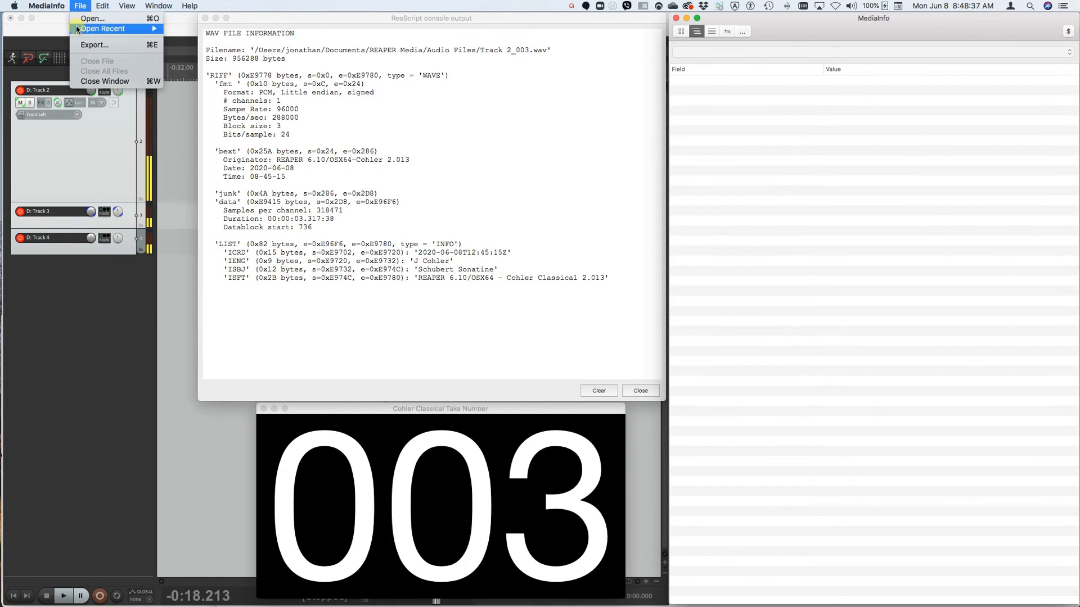
click(82, 18)
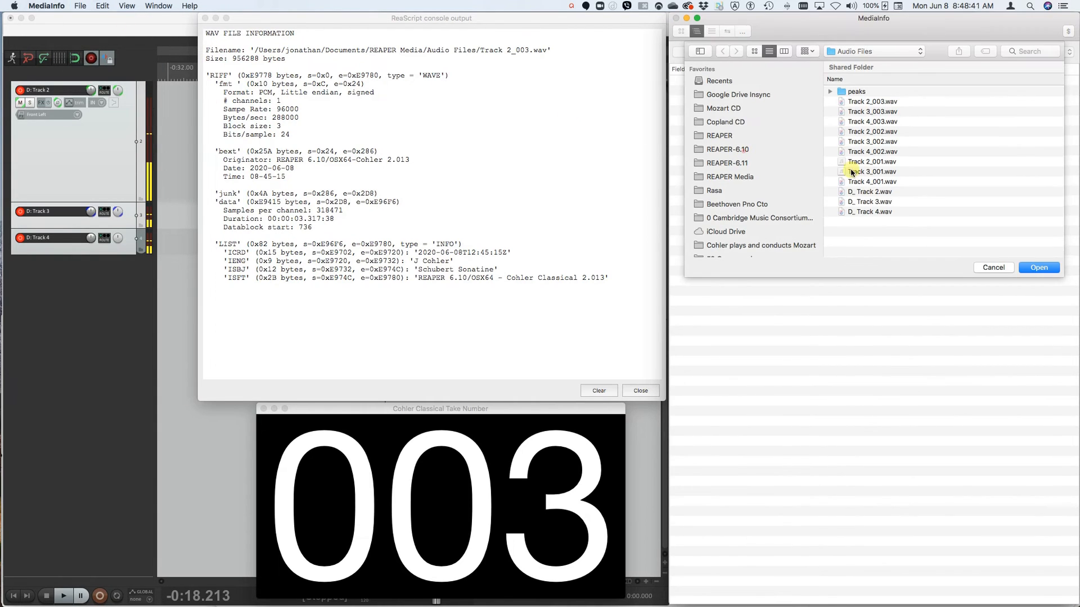
click(868, 102)
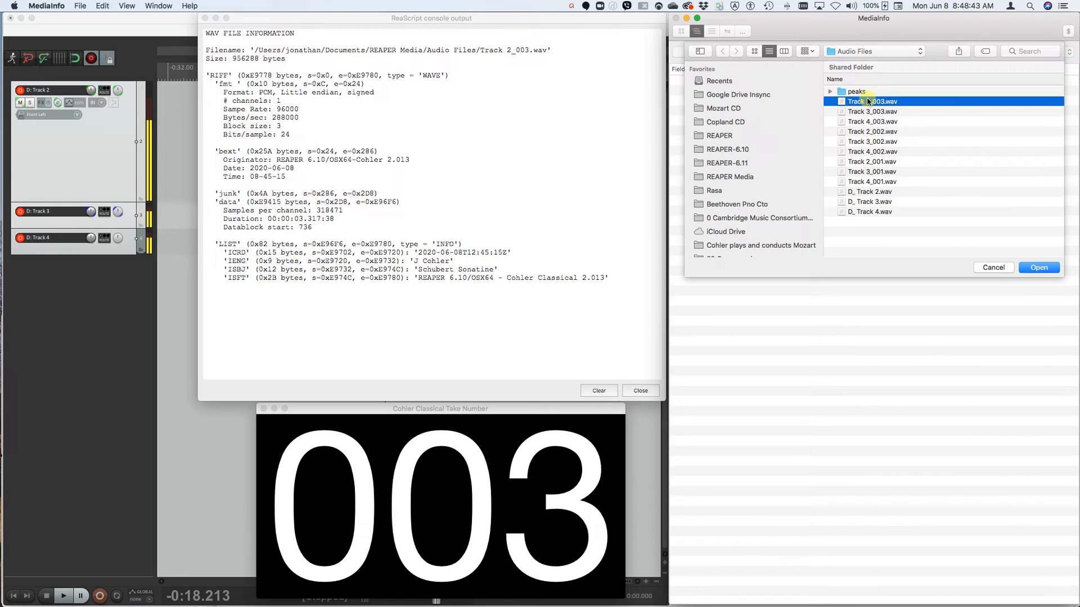
click(1038, 268)
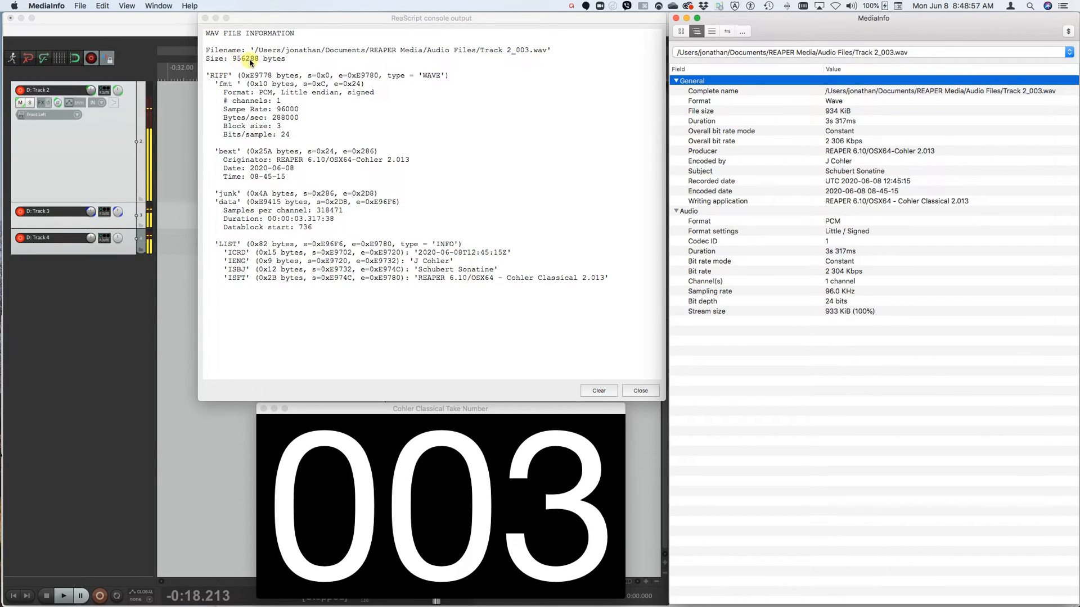
- Compare the duration, bit rate and engineer entries of Track 2_003.wav in MediaInfo with the WAV file information output, and close that output
click(841, 125)
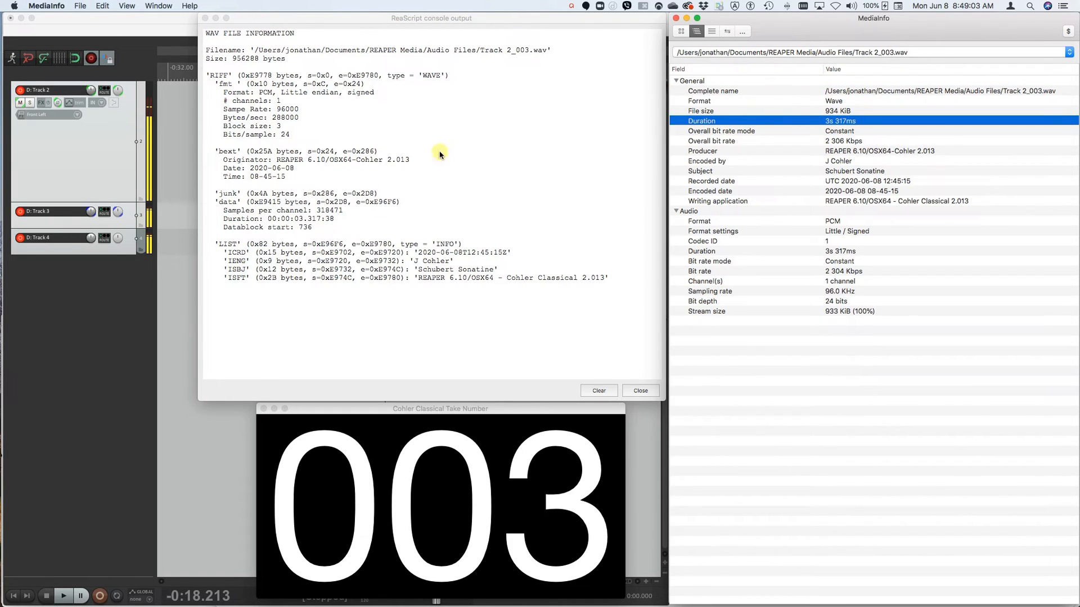
click(288, 220)
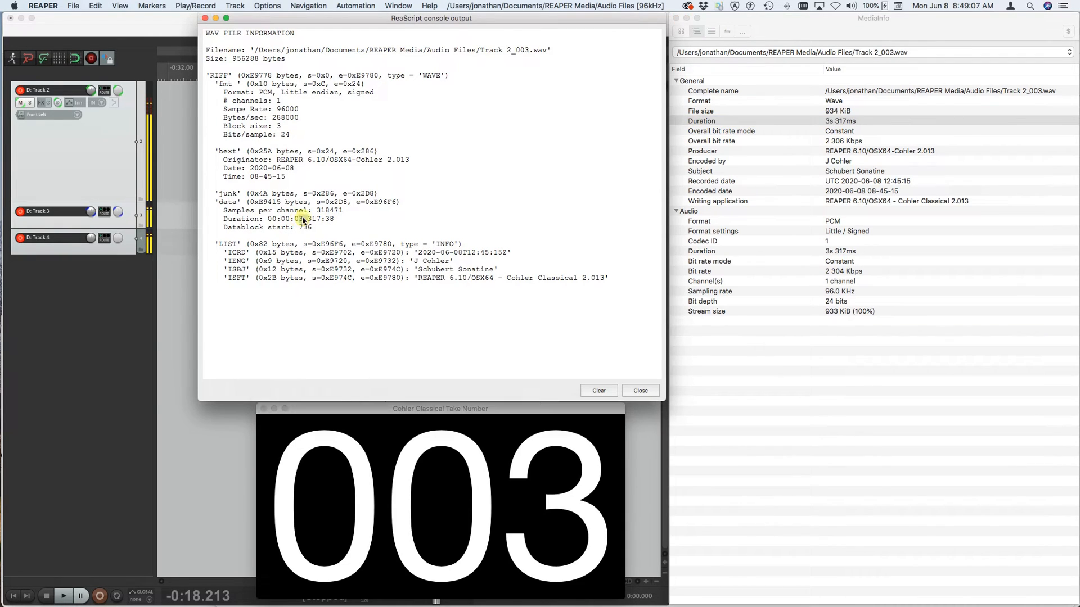
drag(300, 219, 335, 221)
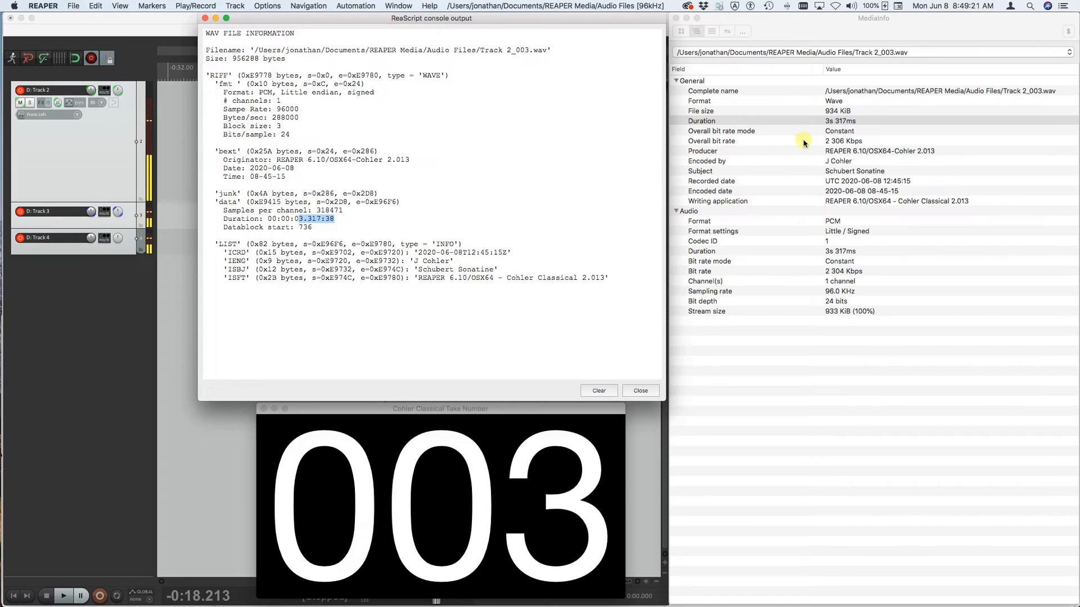
click(843, 141)
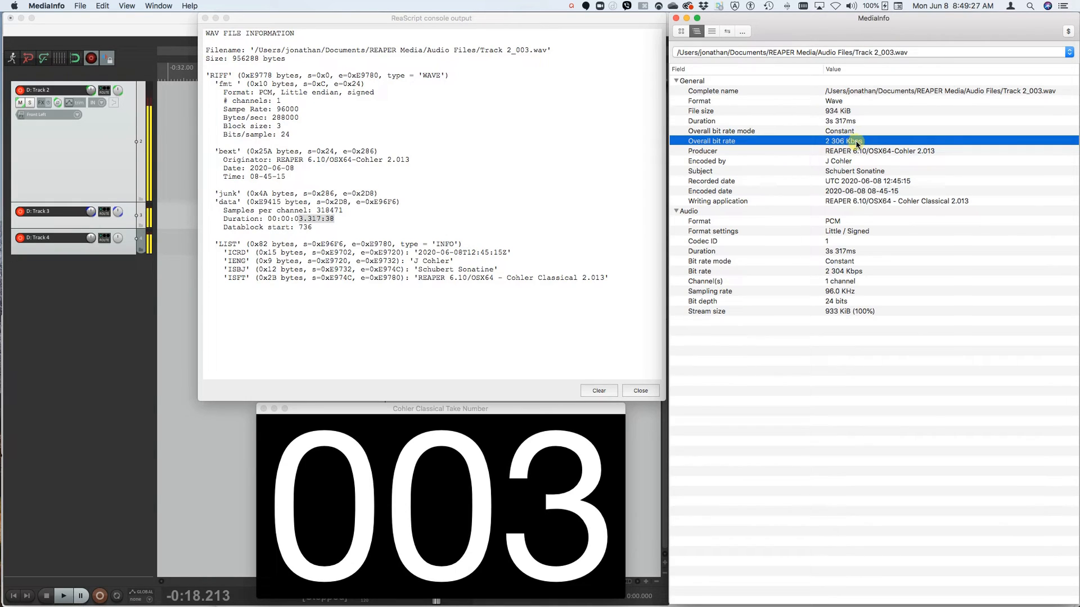
click(287, 119)
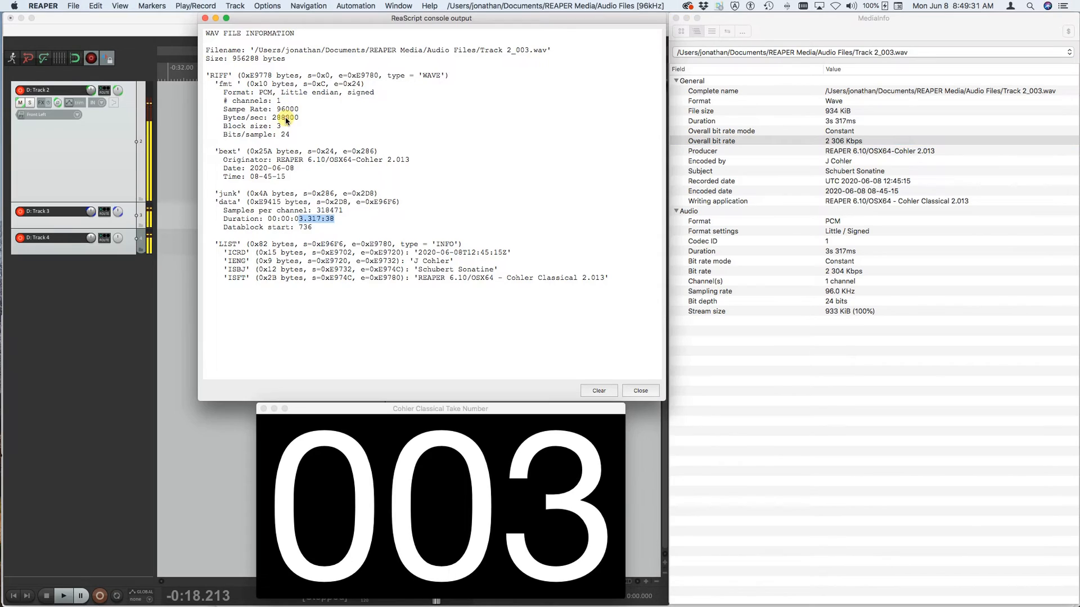
double_click(287, 120)
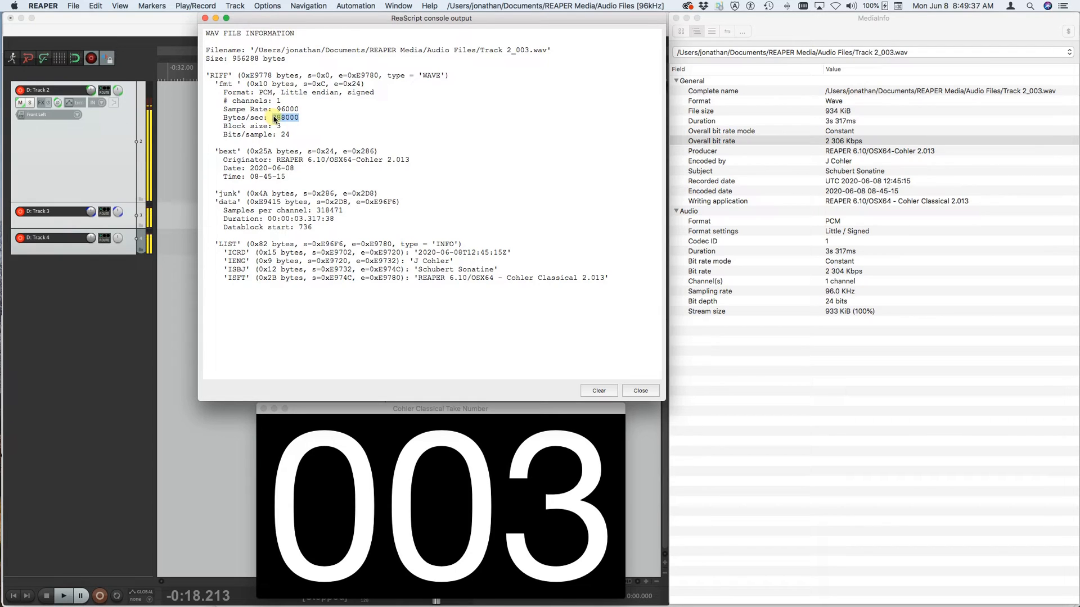
click(839, 143)
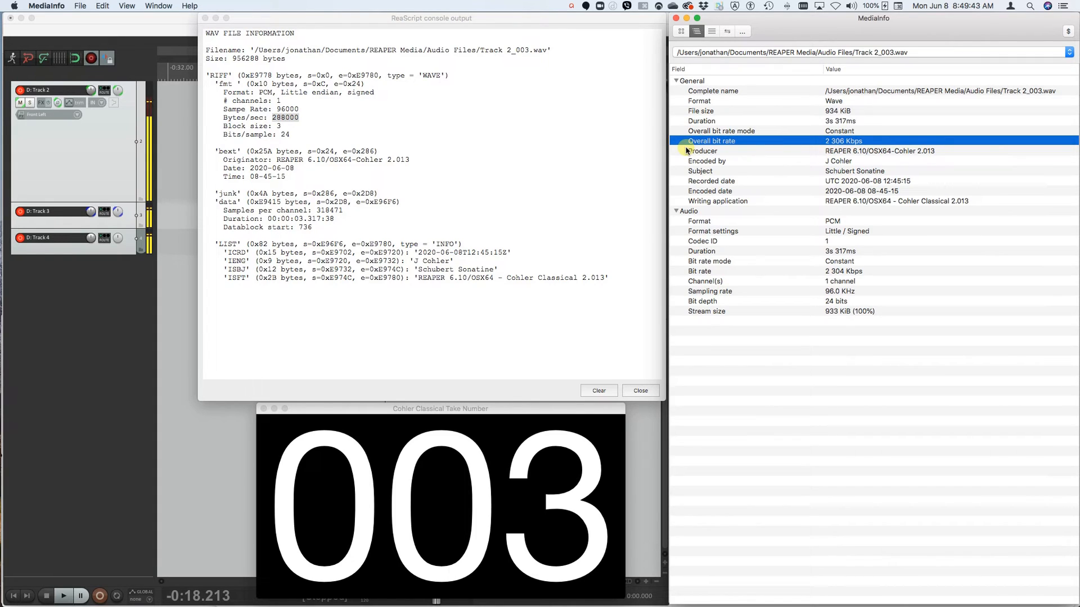
click(234, 263)
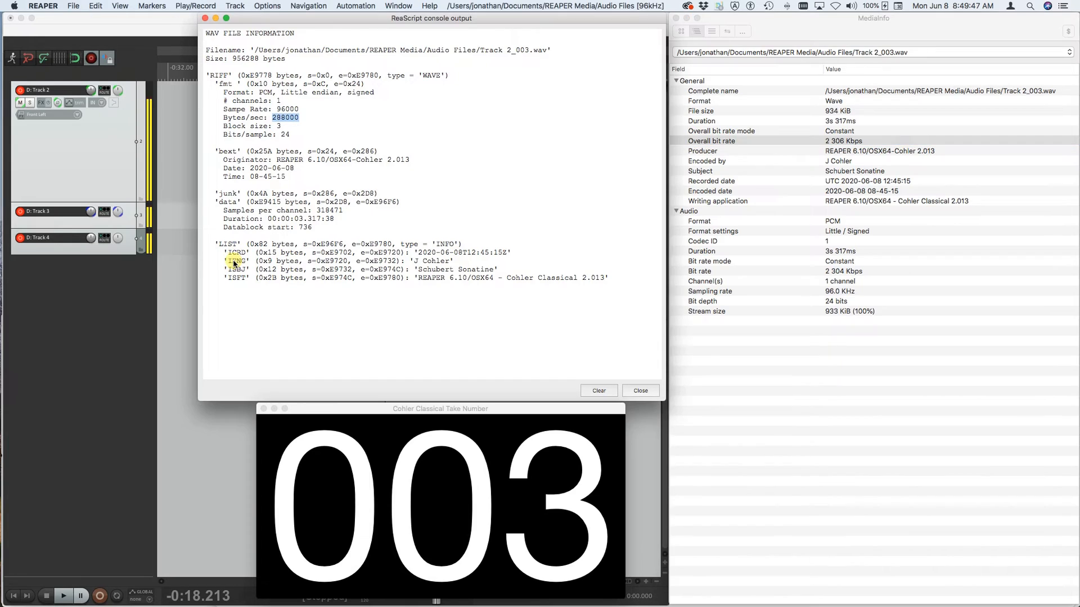
double_click(235, 261)
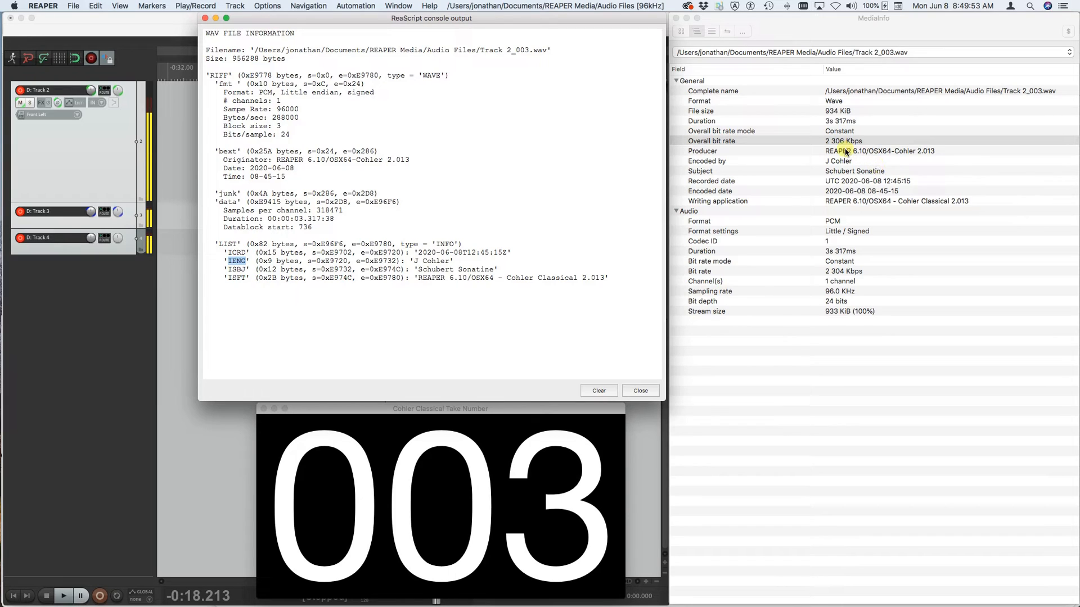
click(697, 163)
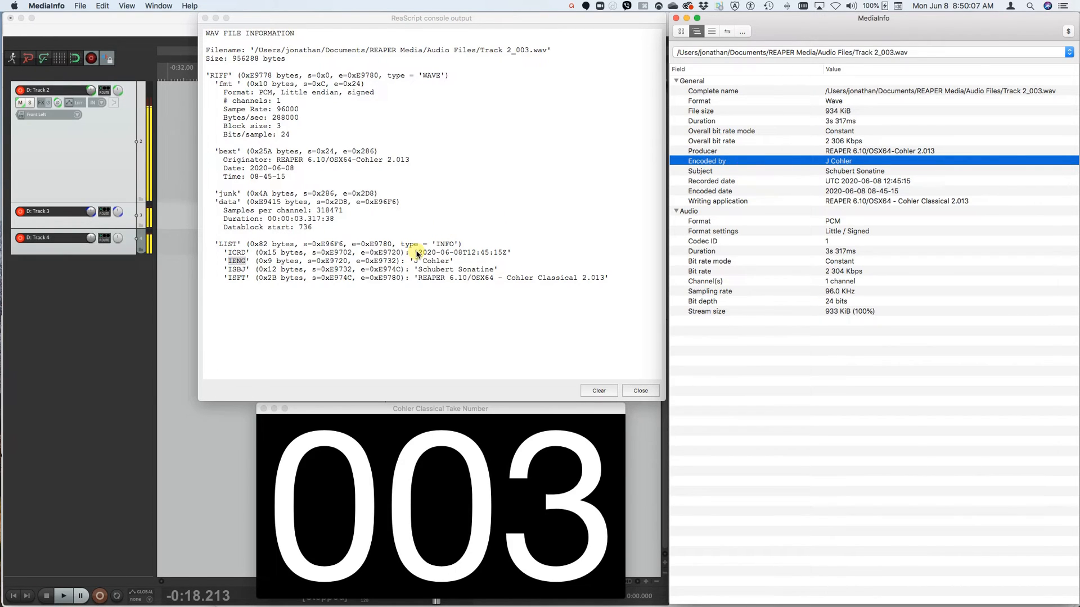
click(642, 390)
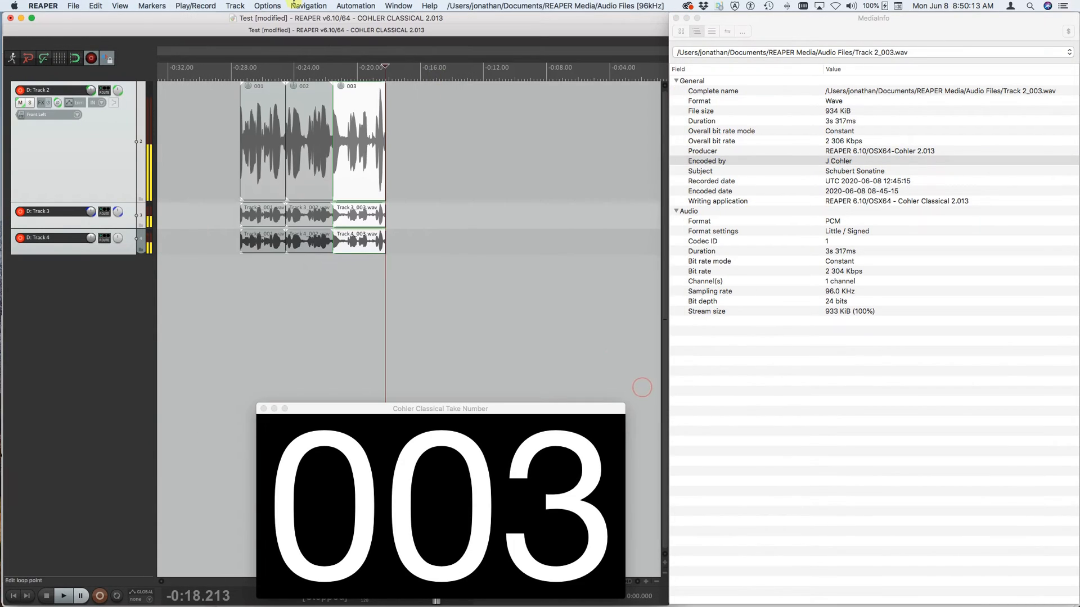
- Open the WAV recording metadata for editing and enter "Artist", "Comments", "Copyright" and "Keywords" in the fields of the same names
click(269, 5)
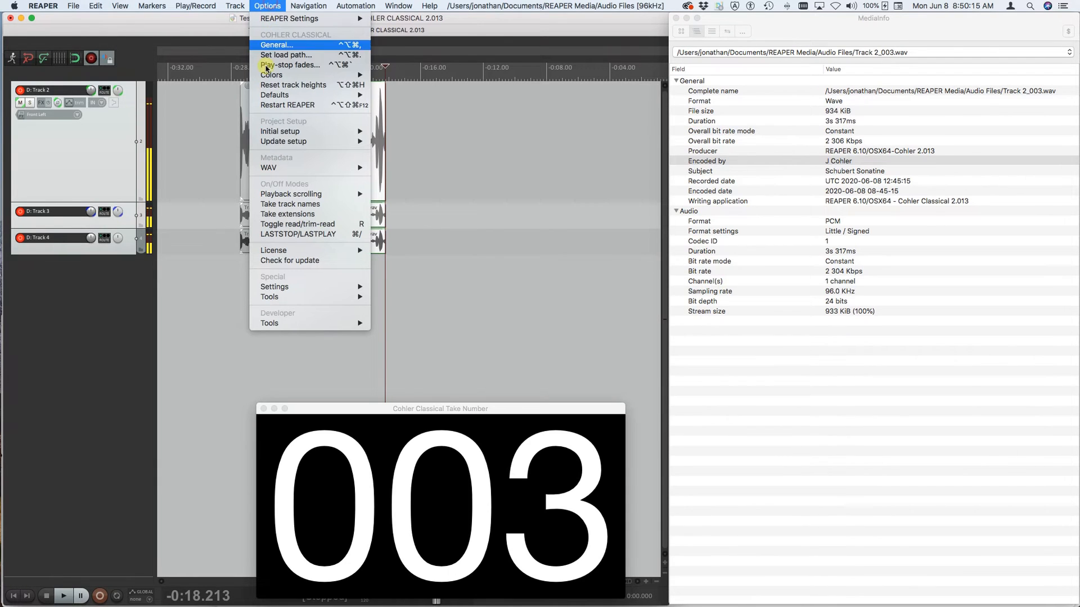
mouse_move(281, 171)
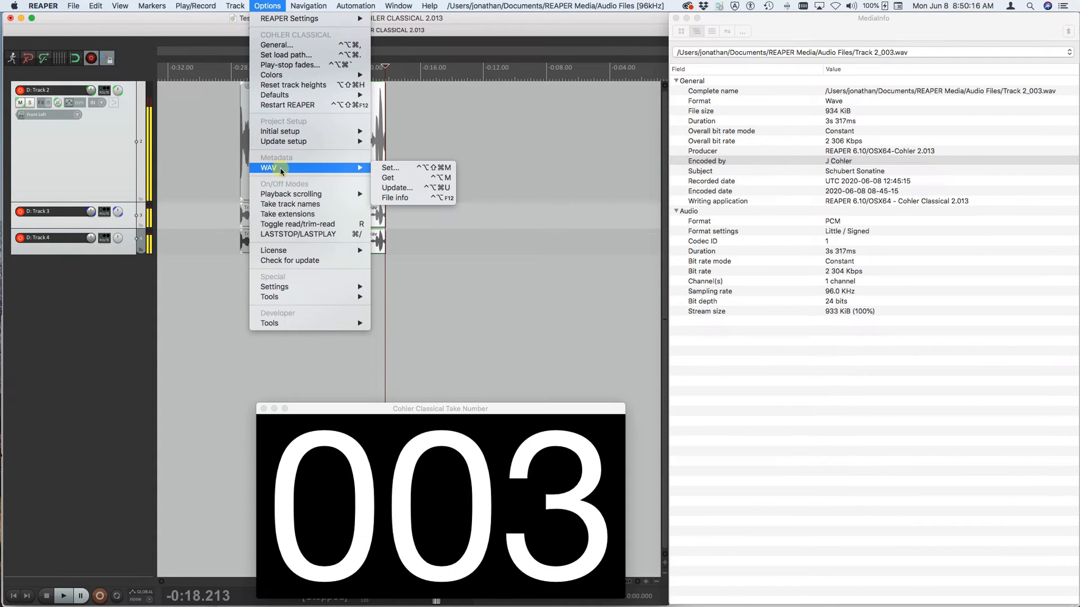
click(383, 168)
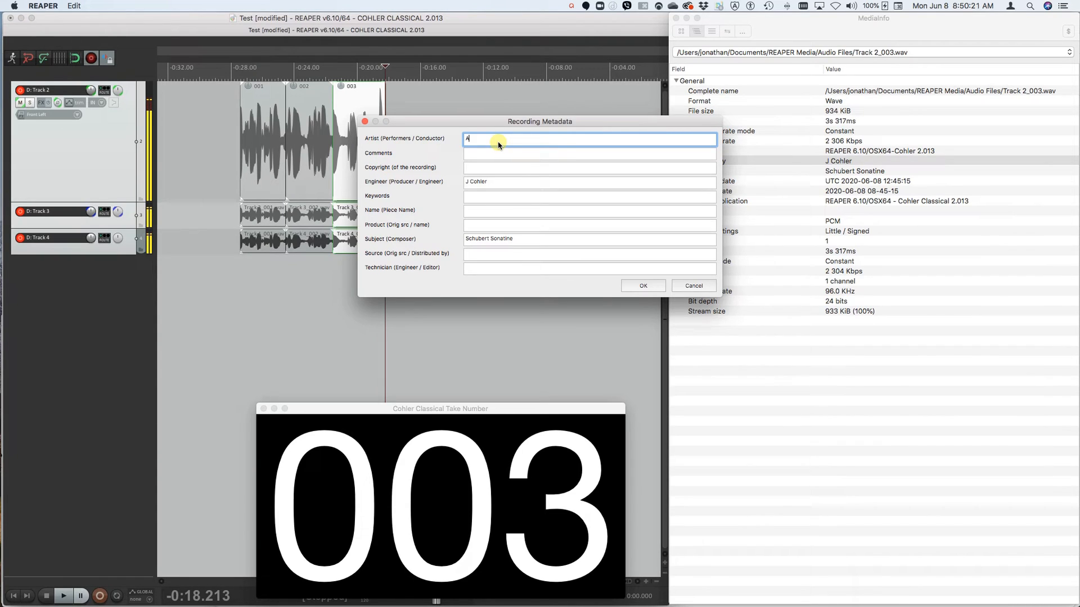
text(Artist)
key(Tab)
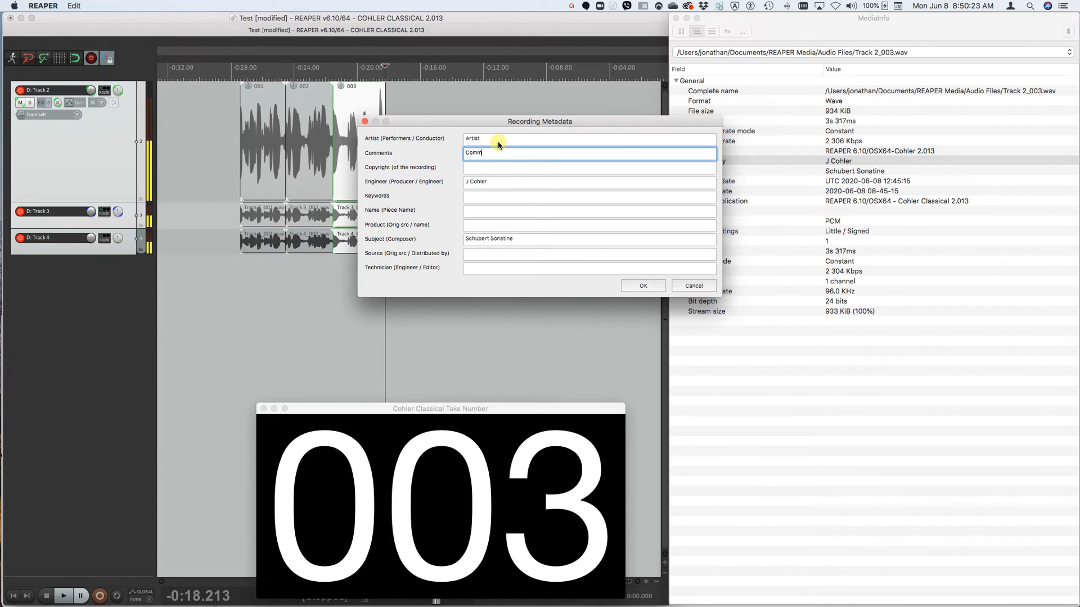
key(Tab)
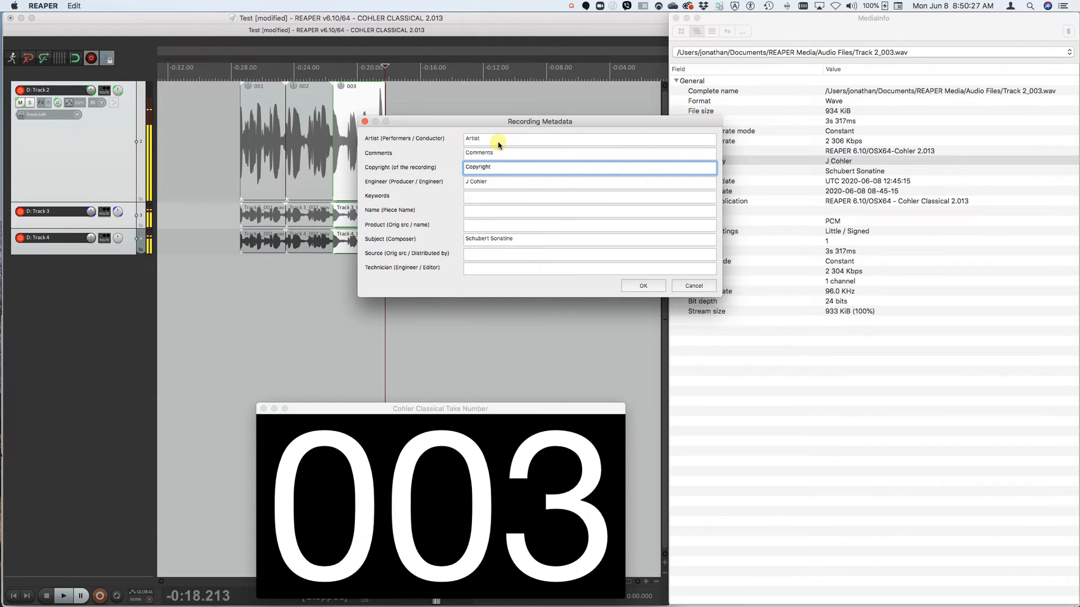
key(Tab)
key(Tab)
text(Key)
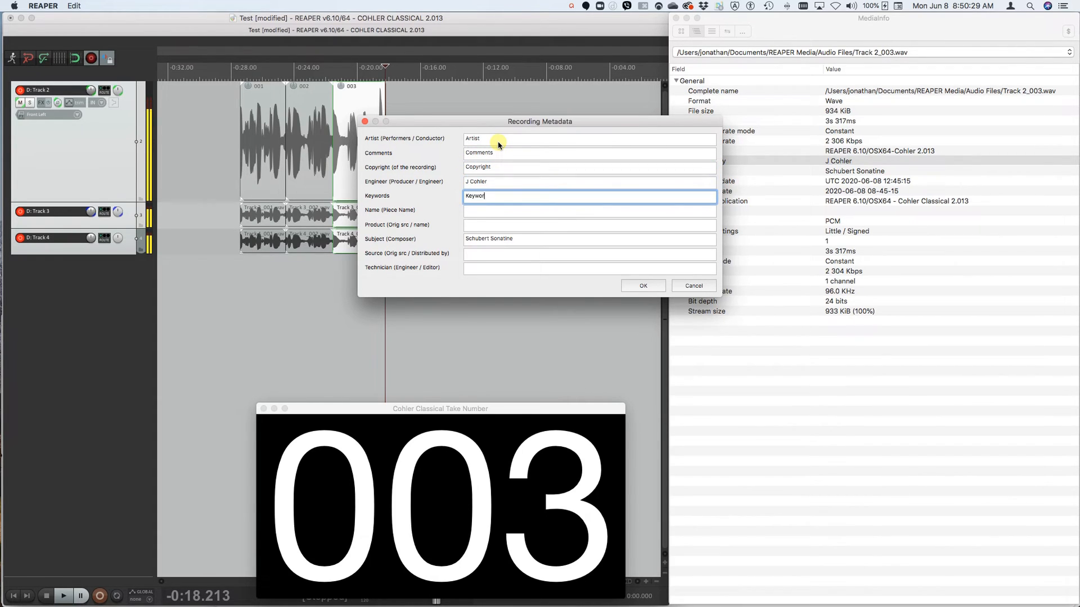
- Enter "Name", "Product", "Subject", "Source" and "Technician" in the recording metadata fields of the same names
key(Tab)
text(N)
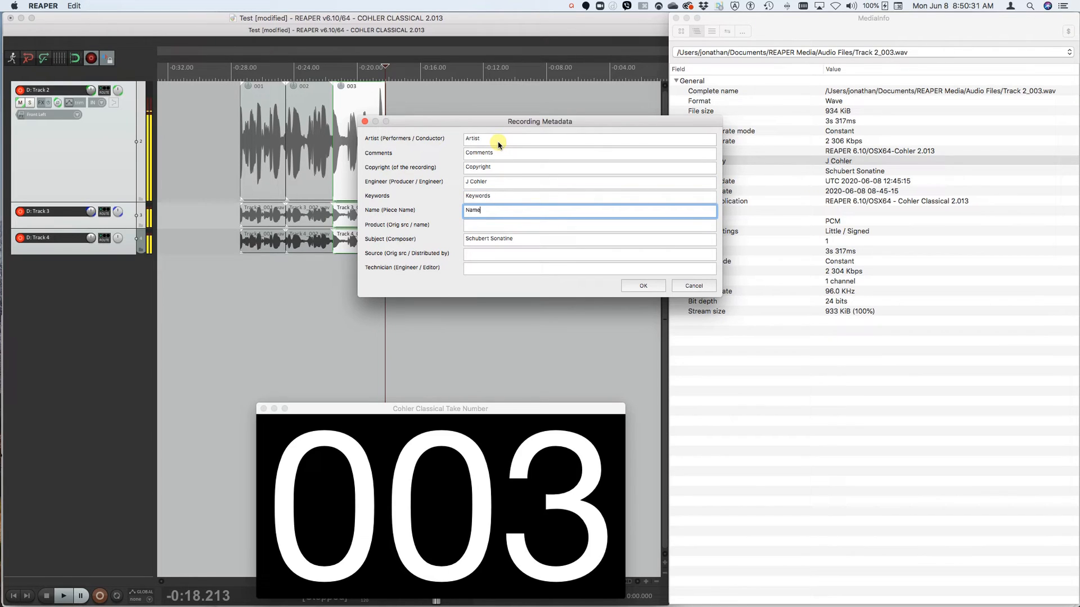
key(Tab)
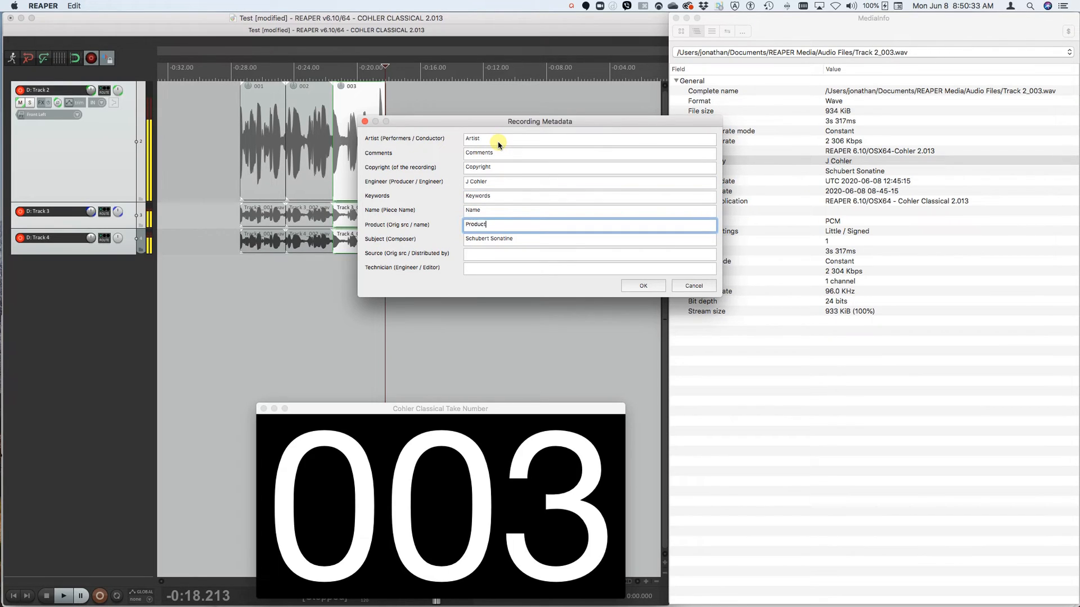
text(Product)
key(Tab)
text(S)
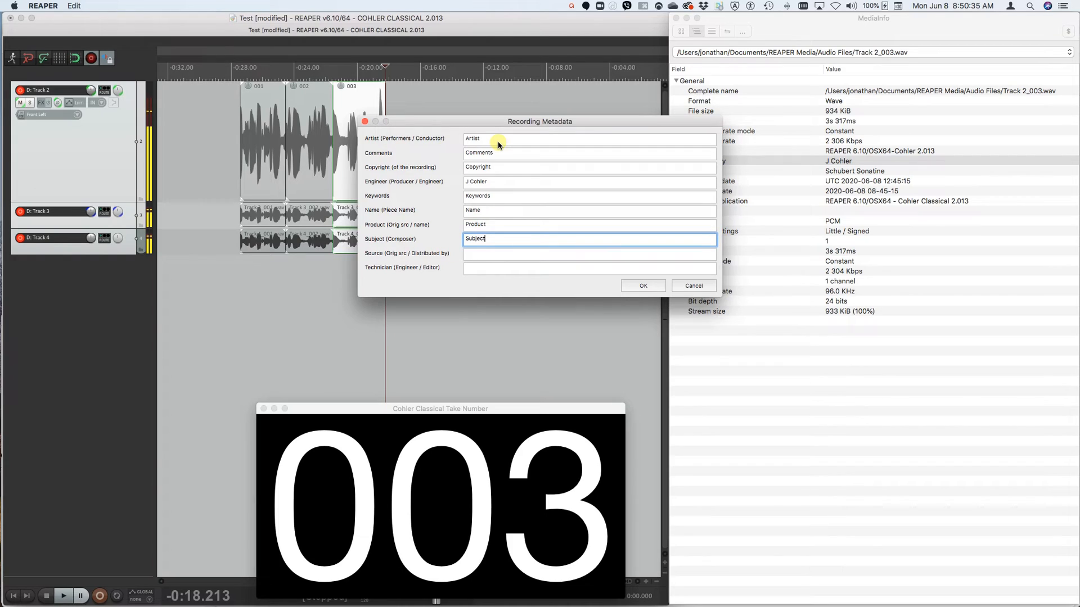
key(Tab)
text(S)
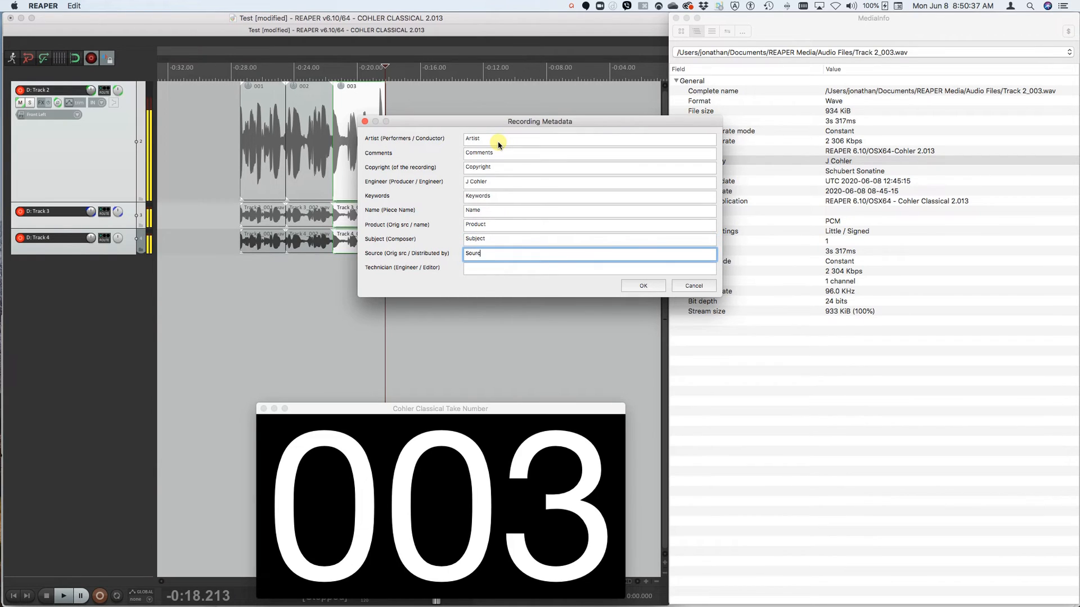
key(Tab)
text(T)
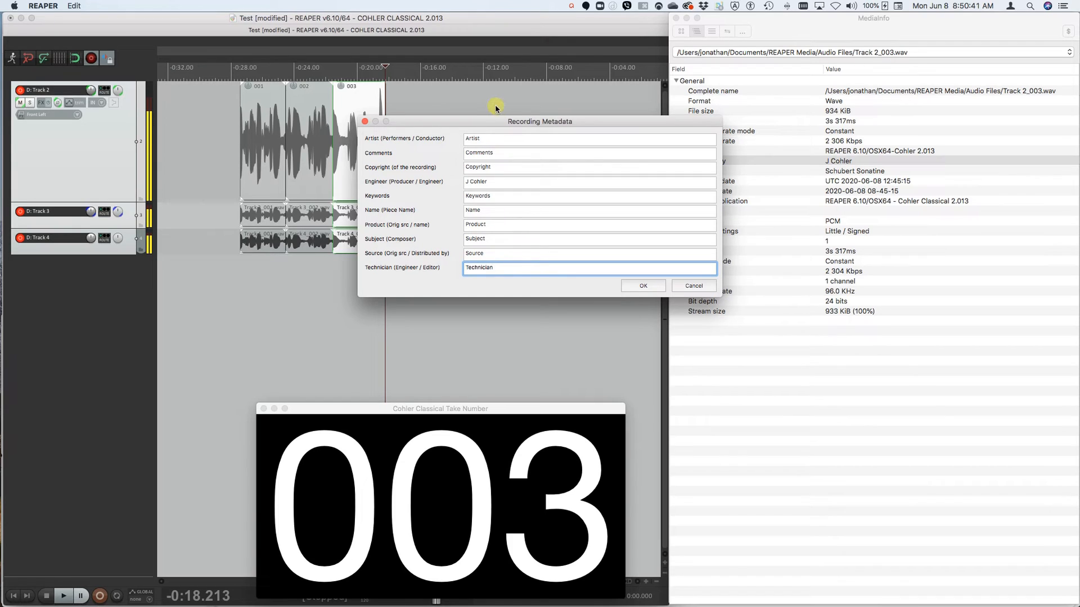
- Replace the Engineer entry with "Engineer" and accept the recording metadata
click(475, 184)
text(Engineer)
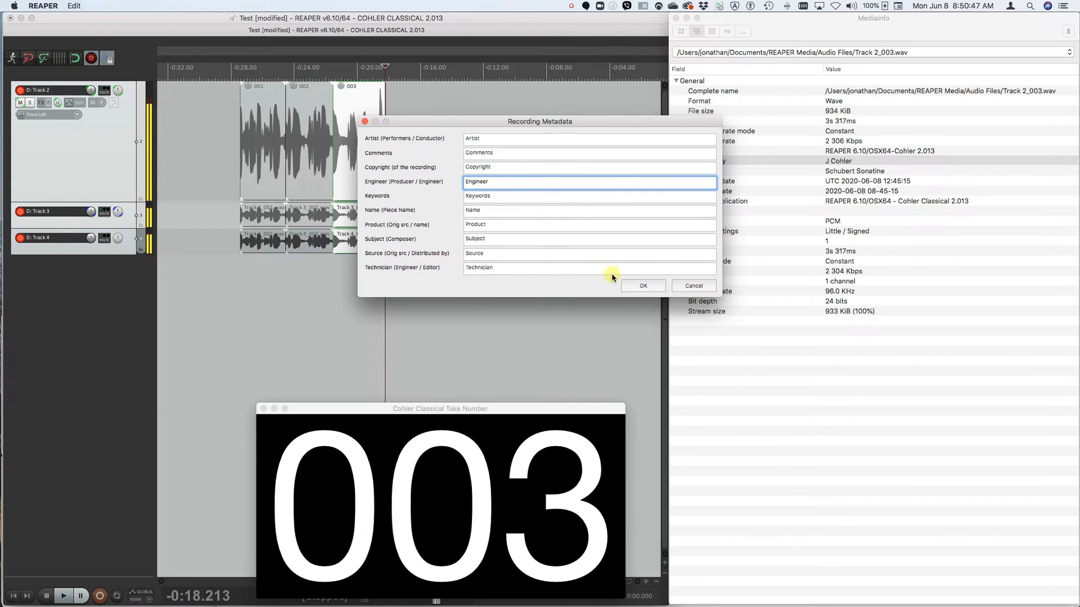
click(648, 287)
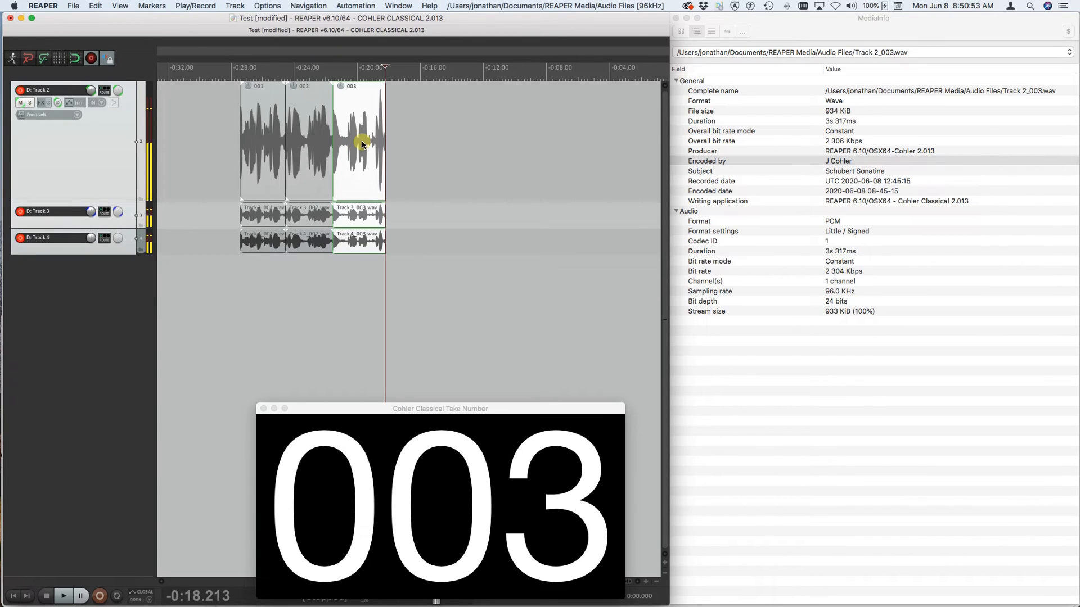
- Update the WAV metadata of the selected take 003 files with the new entries
click(267, 6)
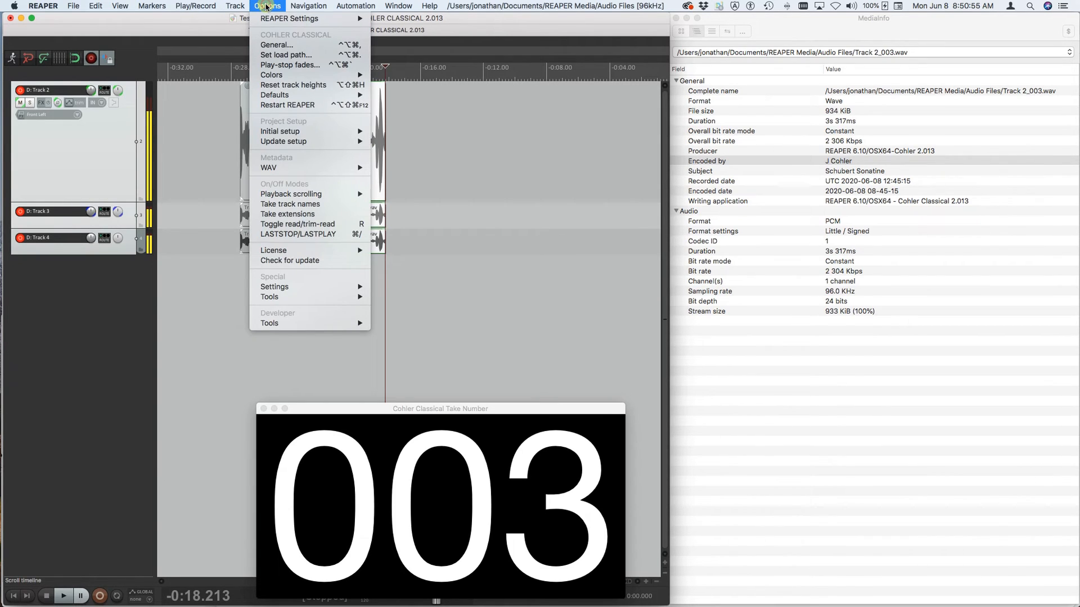
mouse_move(284, 132)
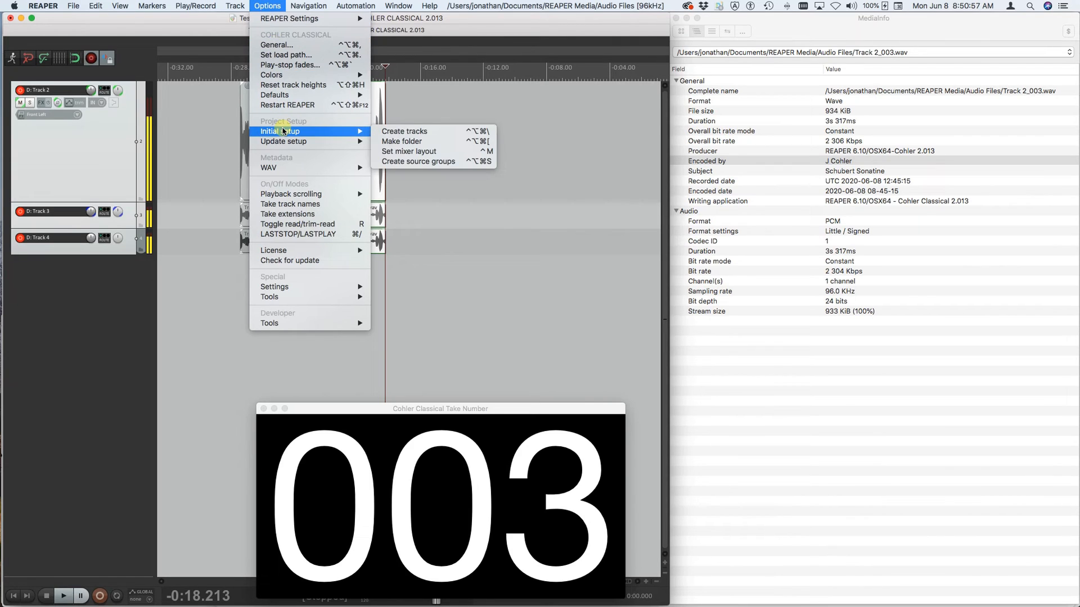
mouse_move(273, 169)
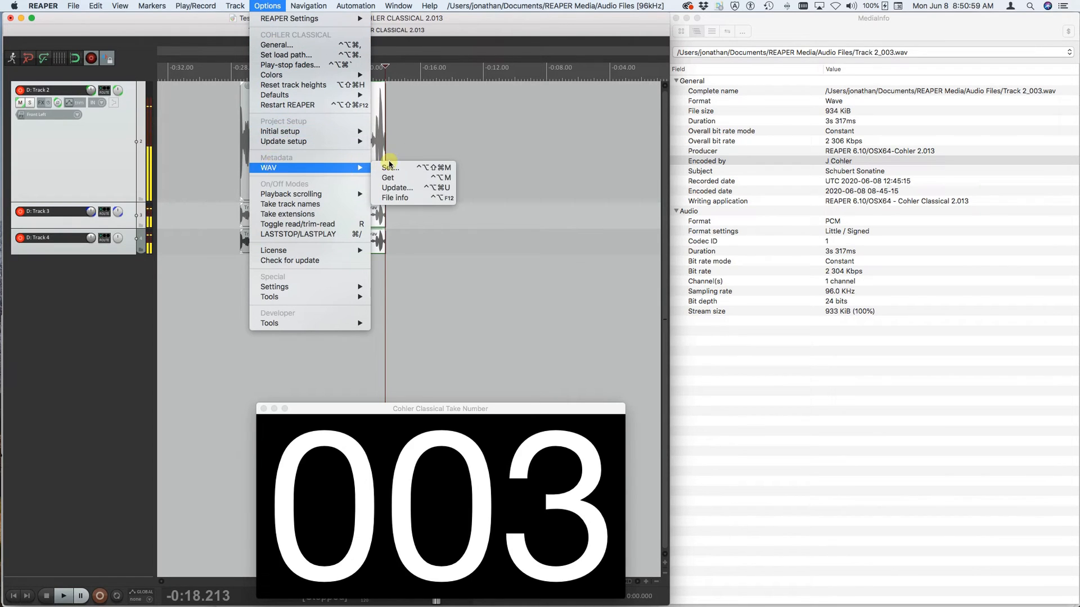
click(397, 187)
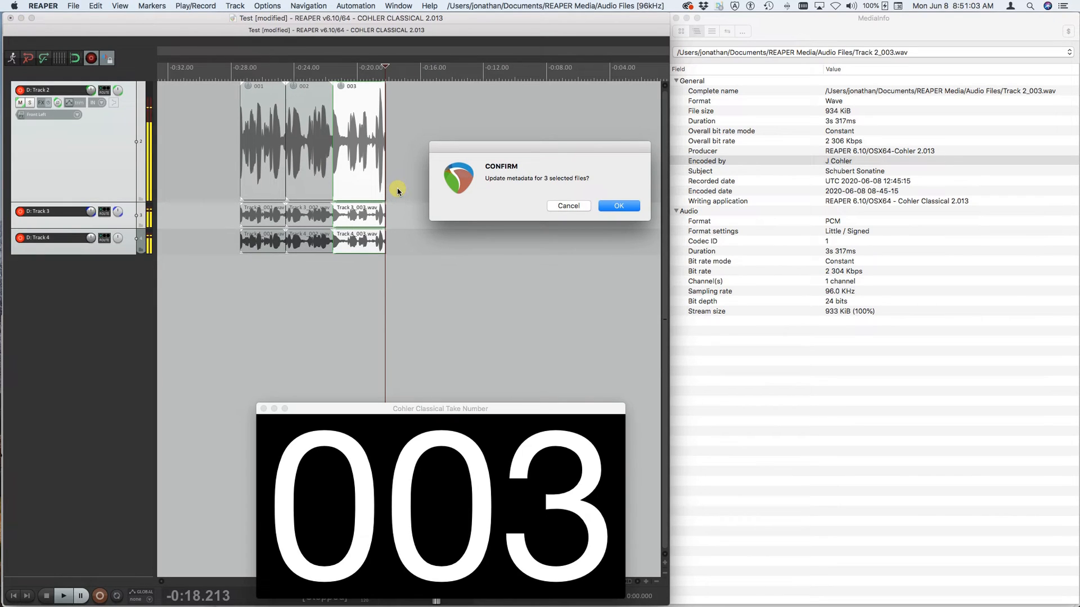
key(Return)
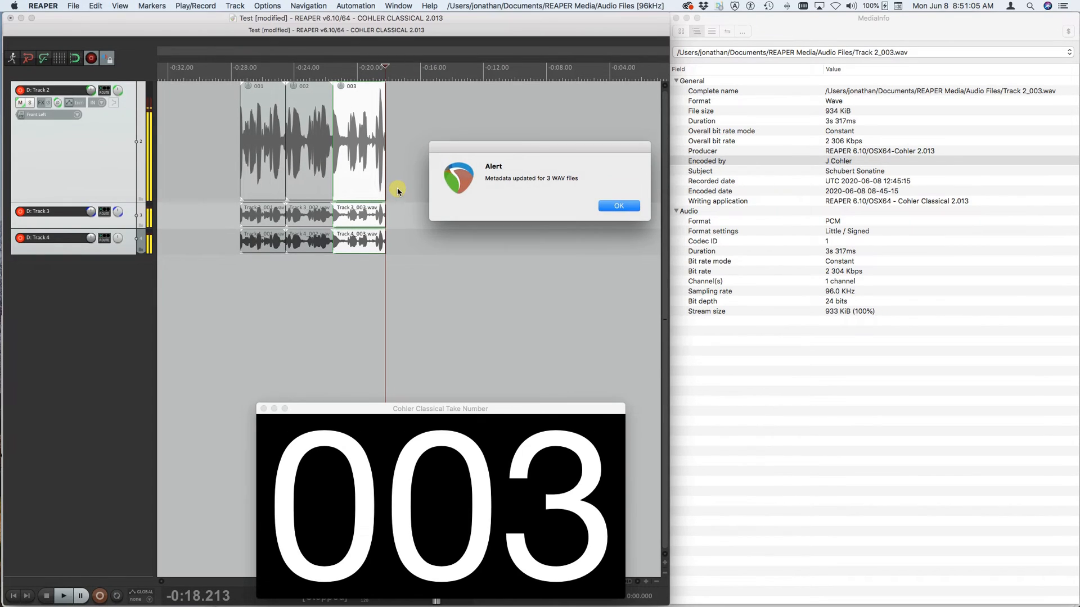
key(Return)
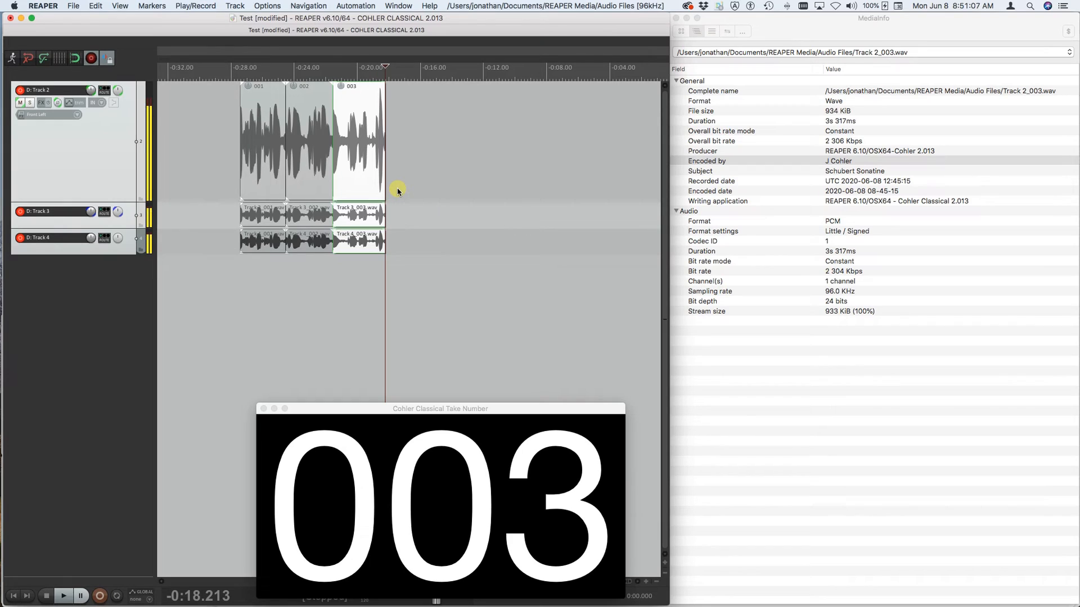
- Switch to MediaInfo, close Track 2_003.wav and reopen it from the recent files to reload its metadata
click(858, 22)
click(83, 6)
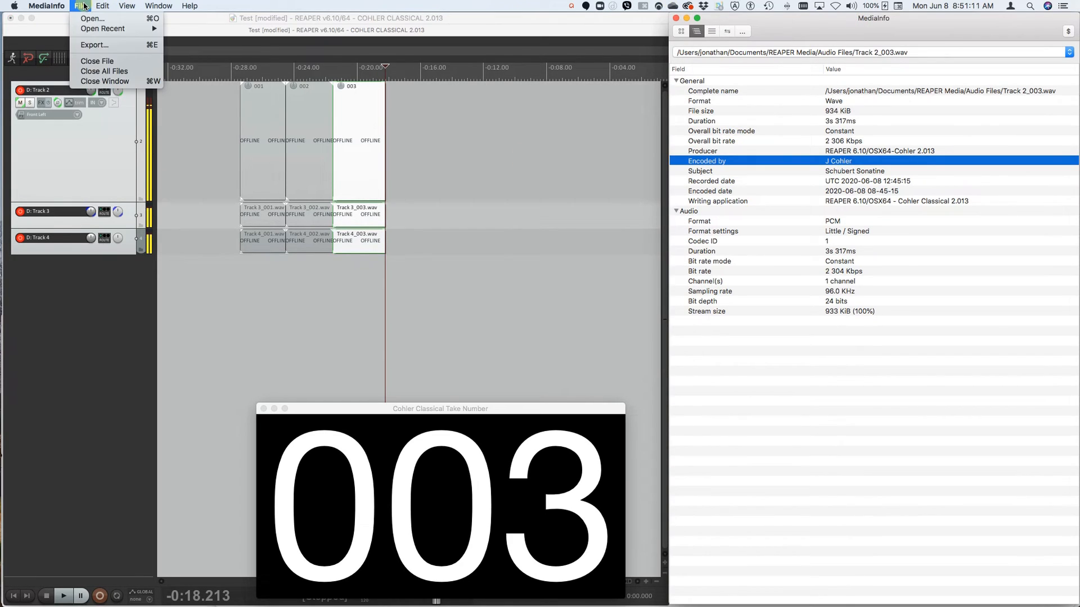
click(95, 61)
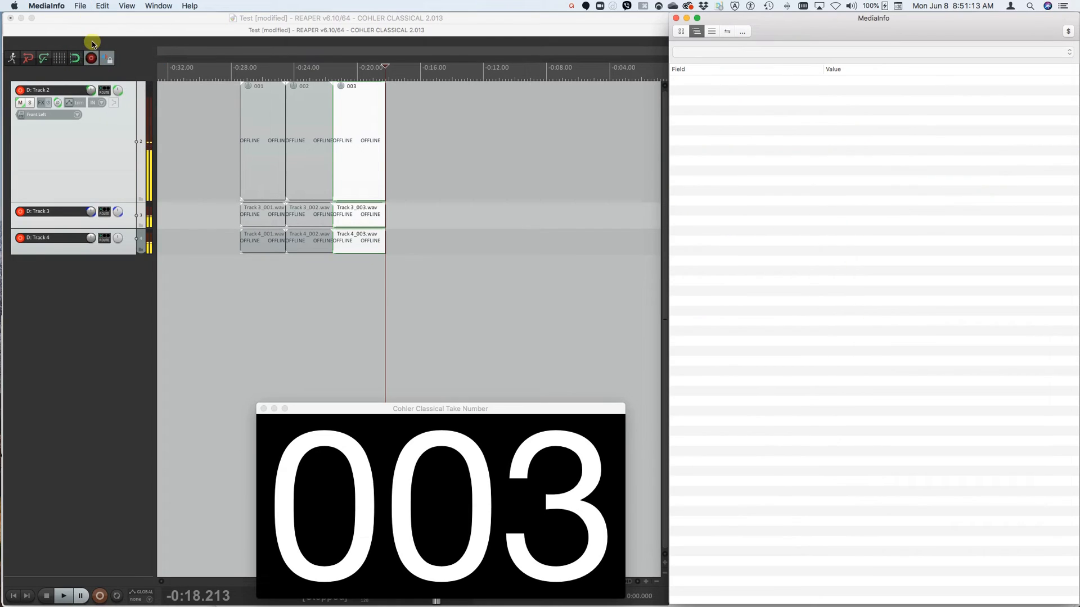
click(82, 6)
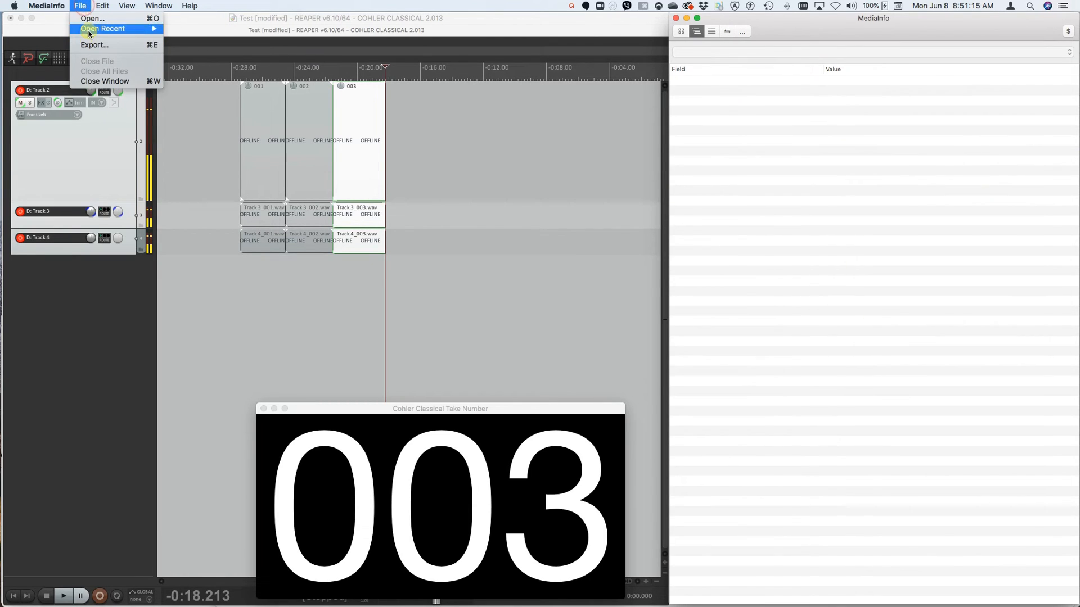
mouse_move(107, 29)
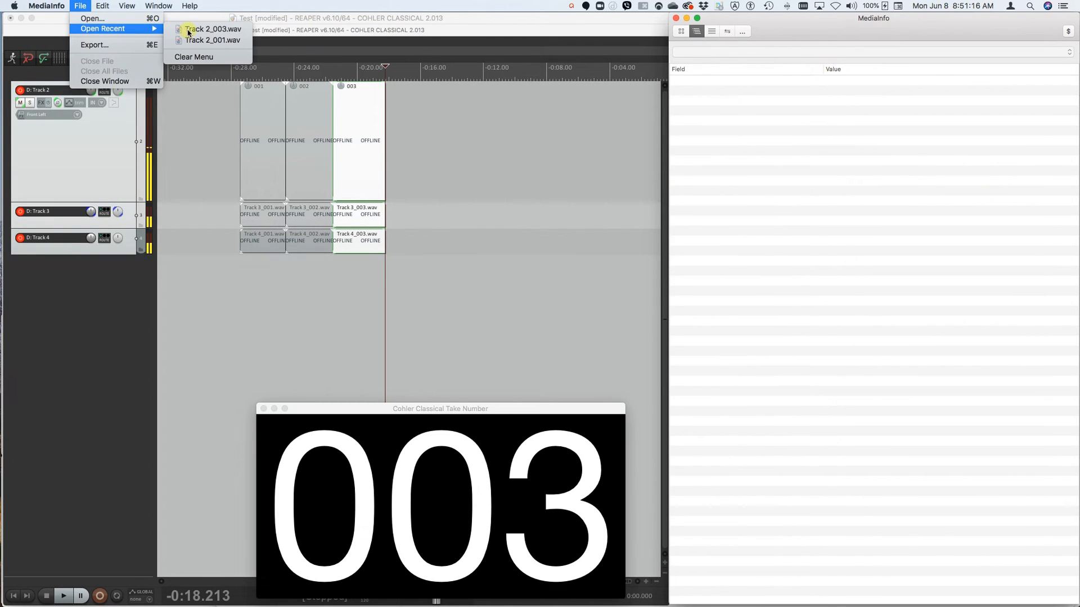
click(220, 31)
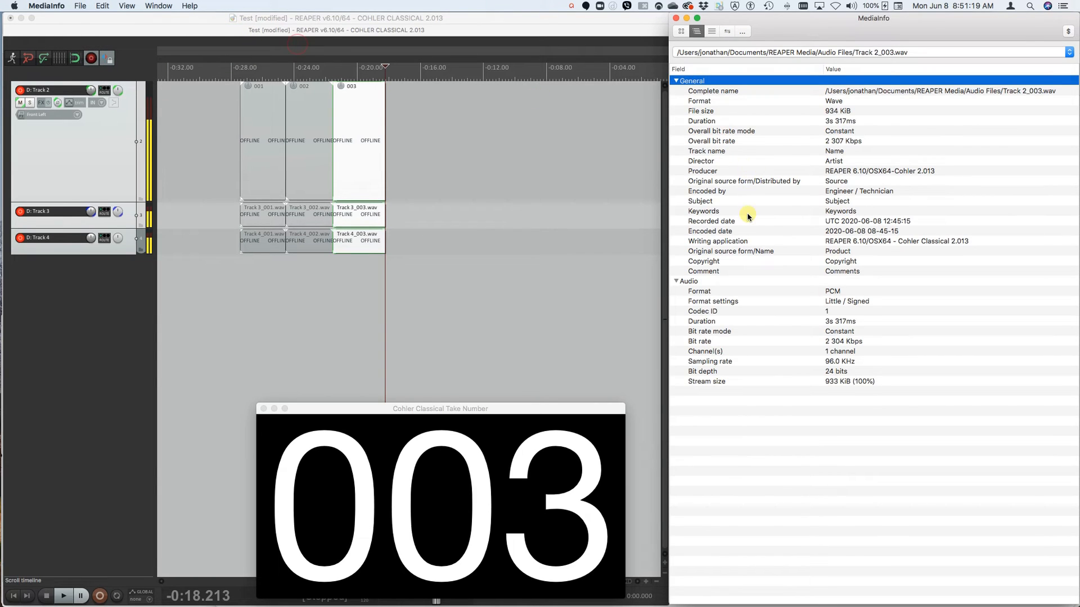
- Check the Track name, Director and Producer entries of Track 2_003.wav in MediaInfo
click(707, 152)
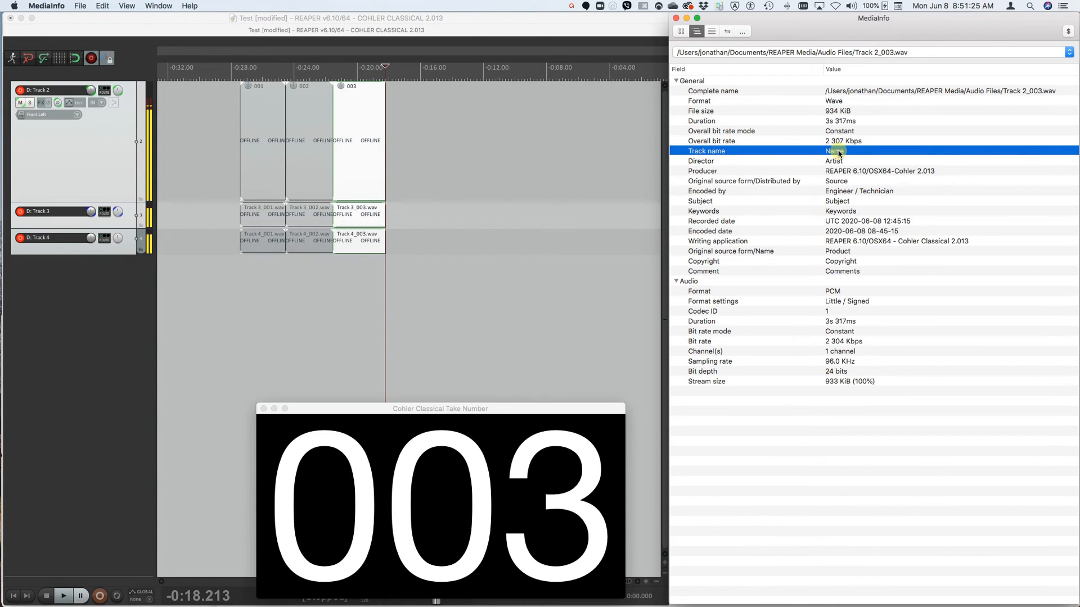
click(702, 163)
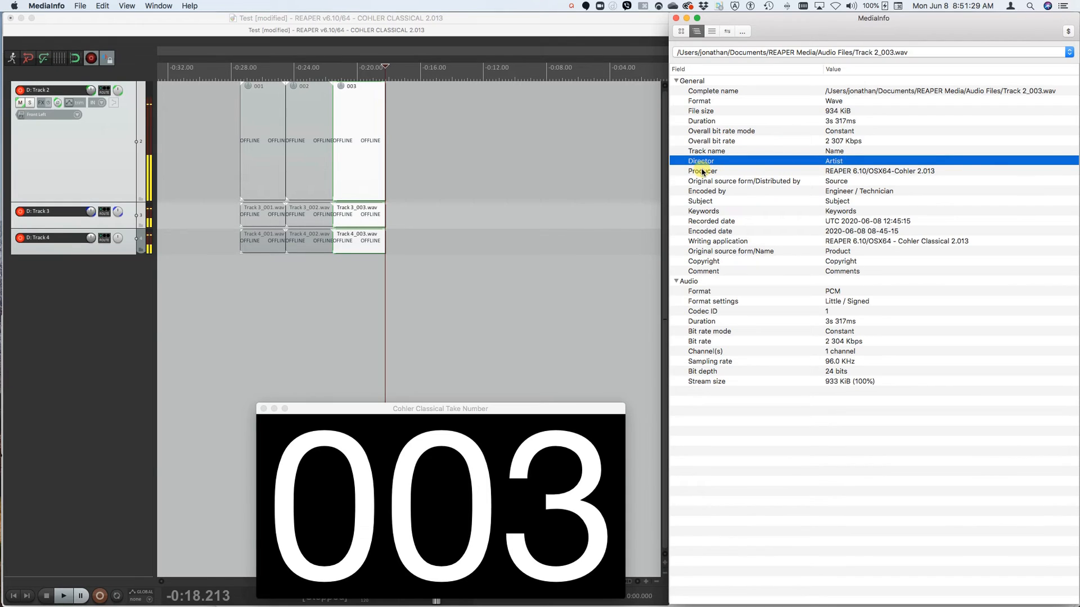
click(702, 172)
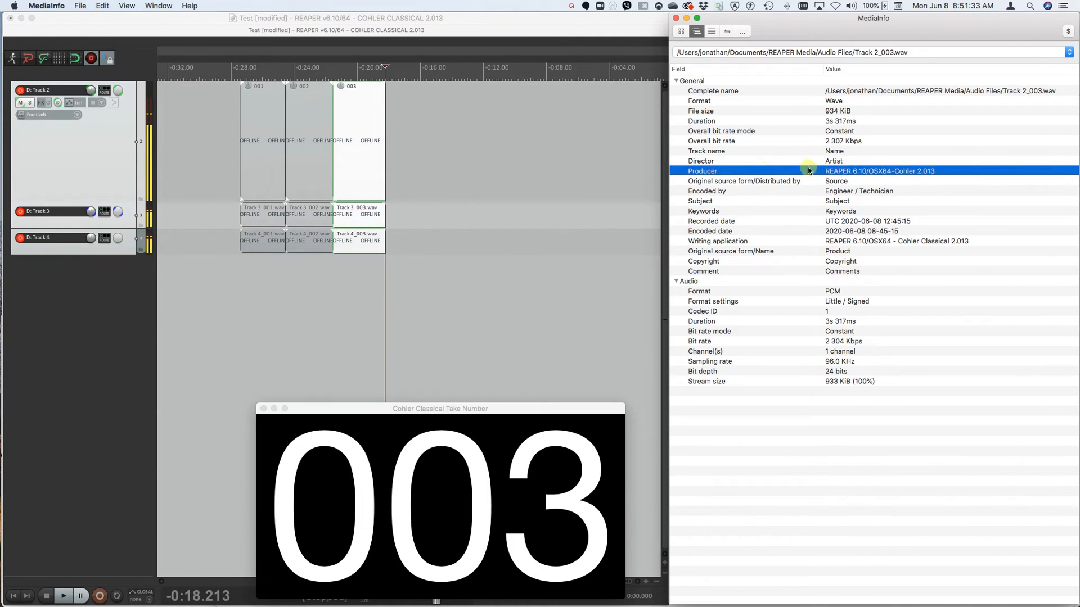
- Switch to REAPER, display the WAV file information for take 003 and highlight the Originator line in the bext section
click(388, 34)
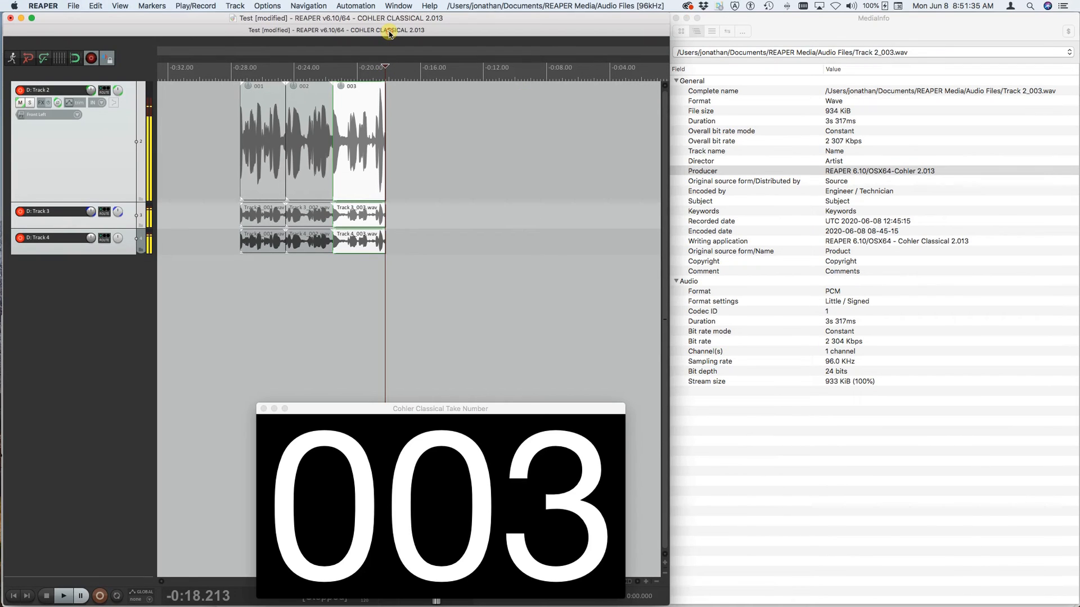
key(i)
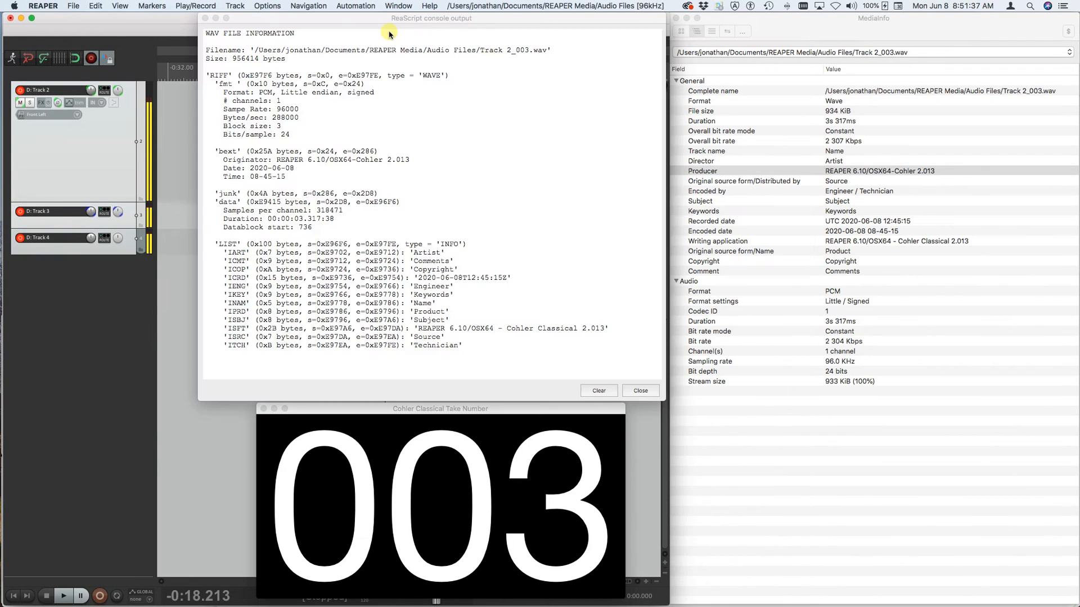
drag(490, 22, 474, 96)
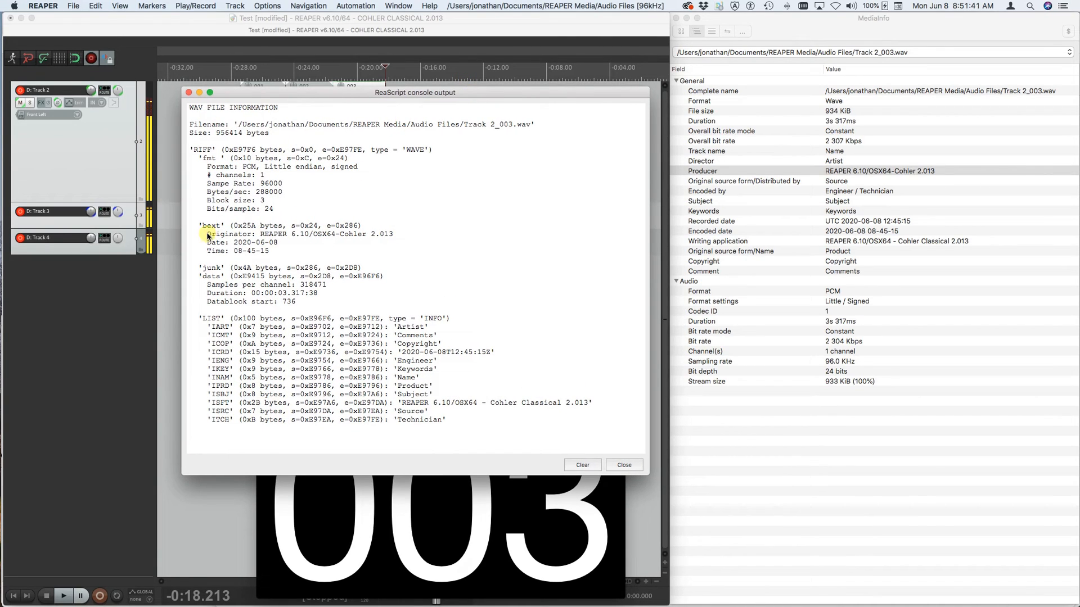
drag(207, 235, 399, 239)
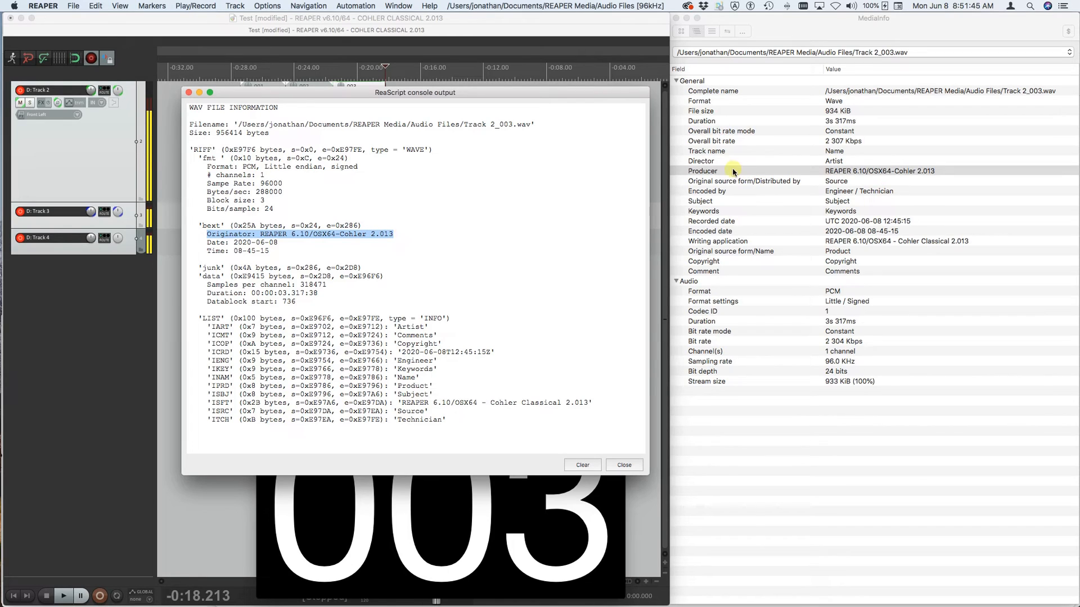
- Switch to MediaInfo and check the Producer, Original source form/Distributed by, Encoded by, Subject and Keywords entries of Track 2_003.wav
click(707, 173)
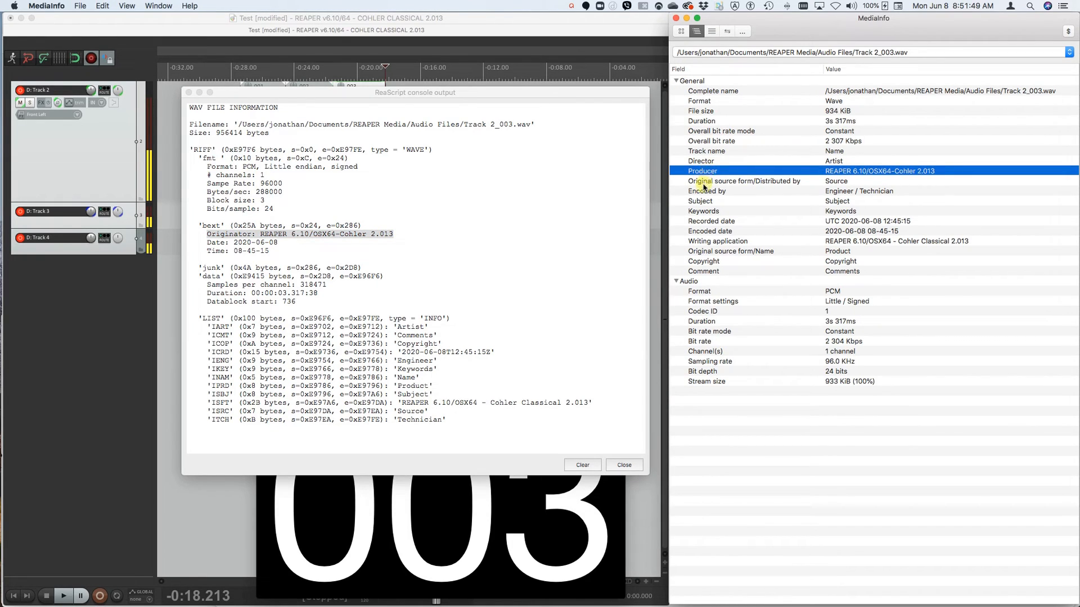
click(832, 183)
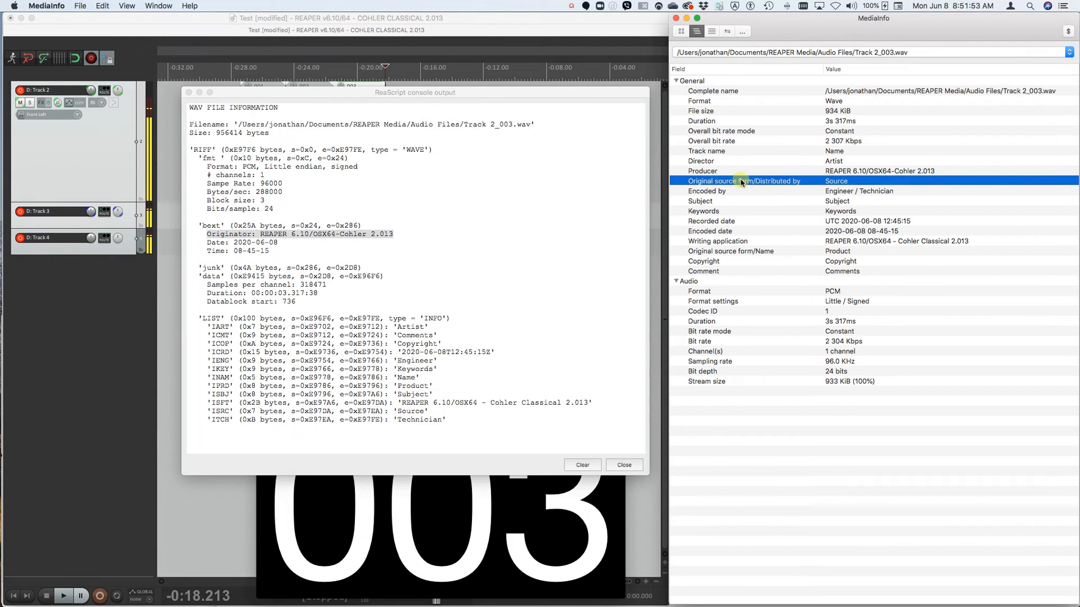
click(705, 193)
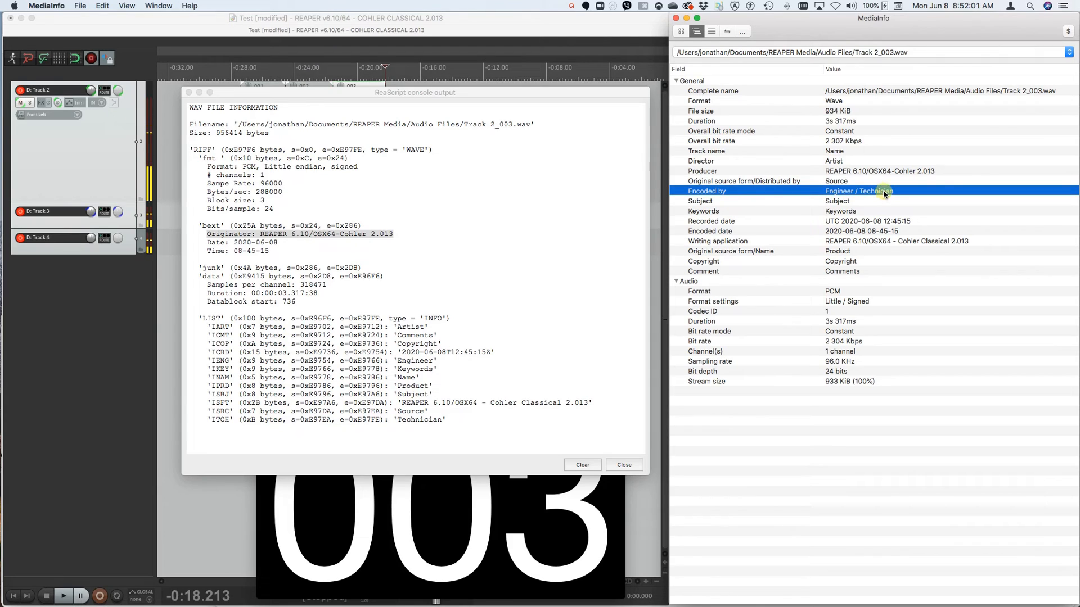
click(726, 206)
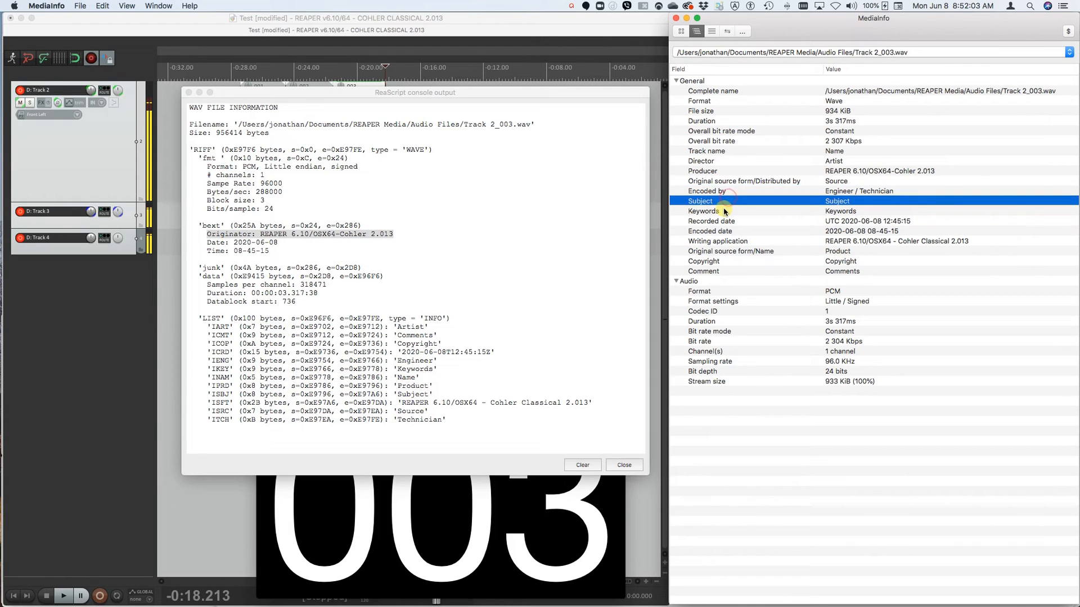
click(725, 212)
- Compare the Recorded date entry in MediaInfo with the ICRD line of the LIST section, highlighting that line in REAPER's file information
click(724, 222)
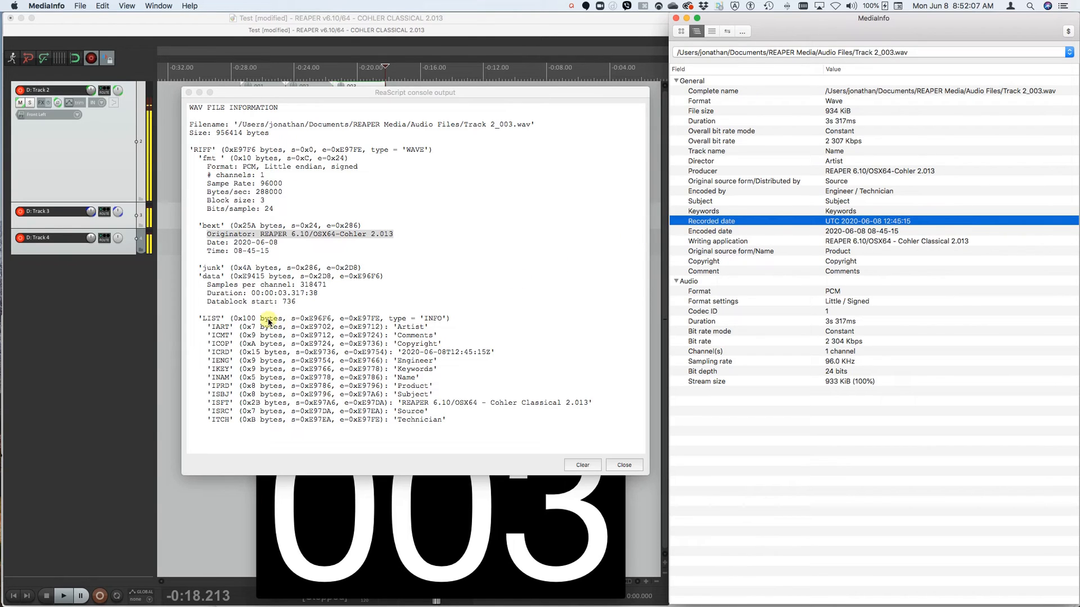
click(208, 353)
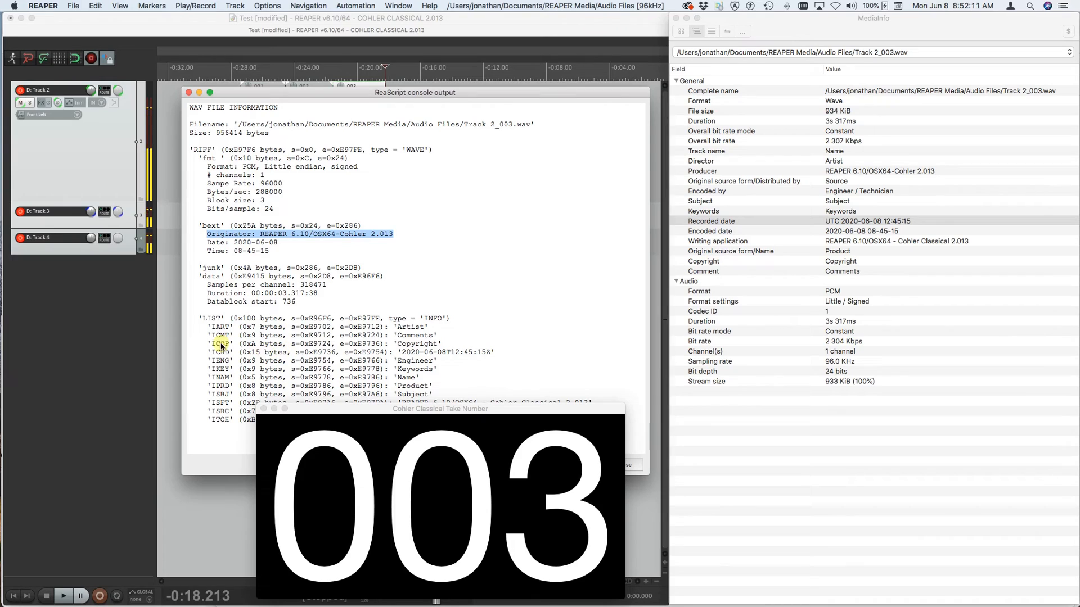
drag(208, 353, 495, 352)
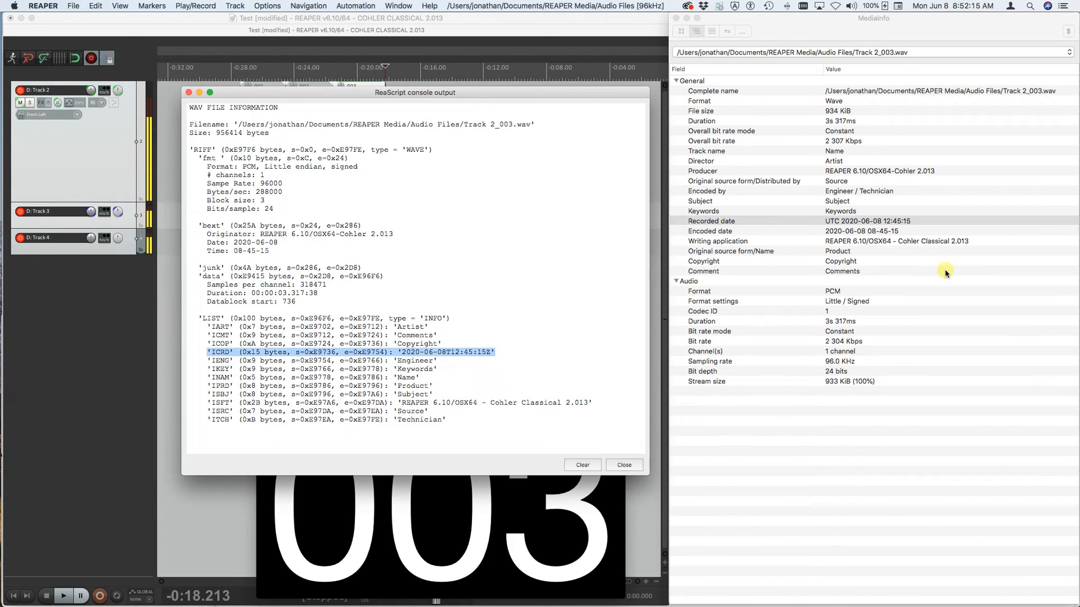
- Compare MediaInfo's Encoded date entry with the bext section in REAPER's file information, highlighting its Time line
click(718, 232)
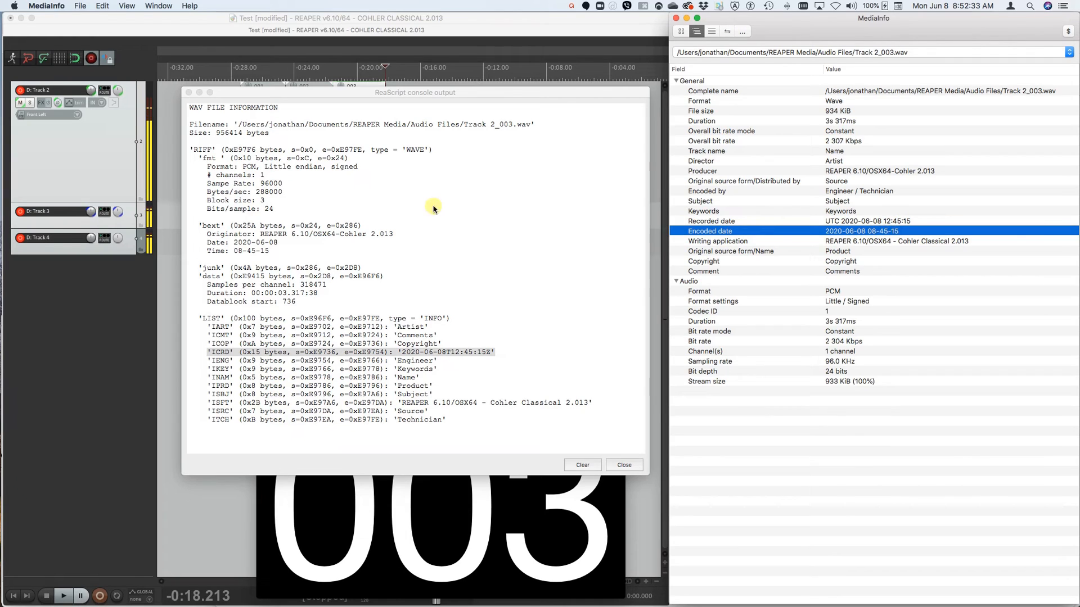
click(207, 248)
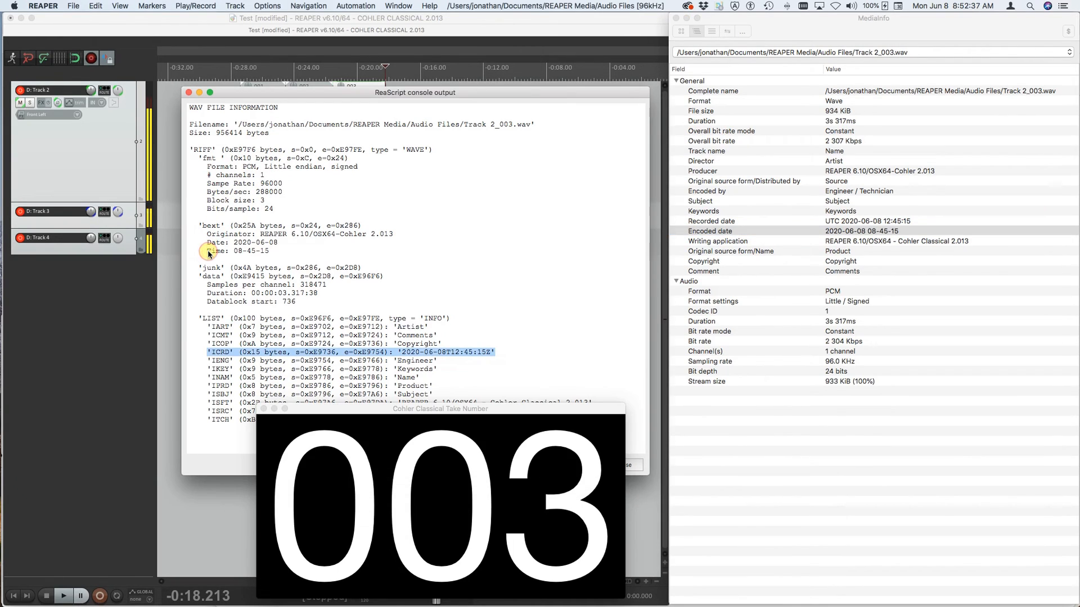
drag(208, 253, 273, 255)
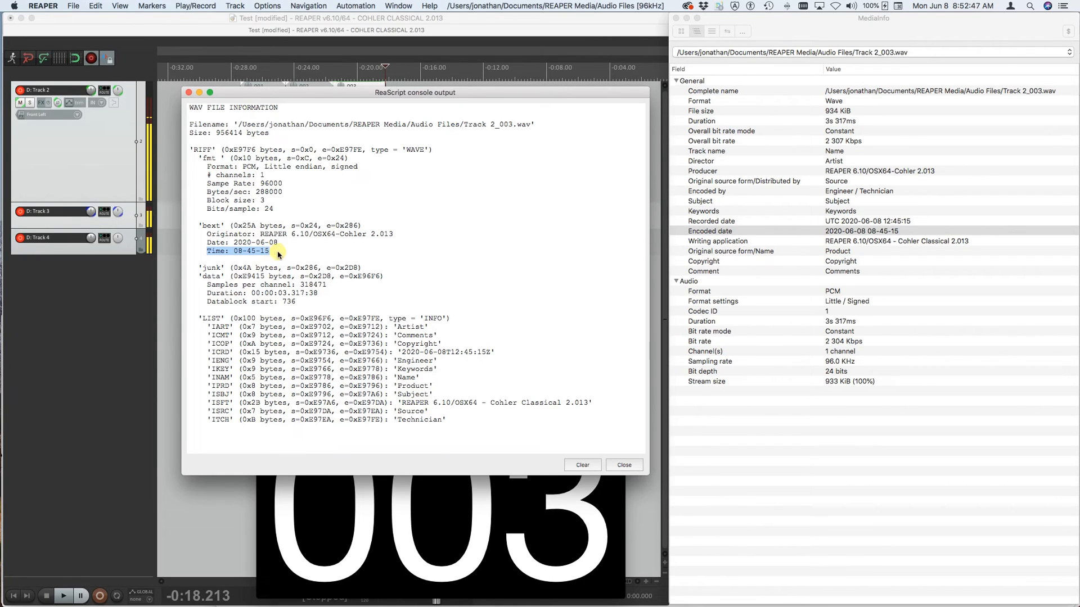
- Match MediaInfo's Writing application entry to REAPER's WAV file information by highlighting the ISFT tag
click(716, 244)
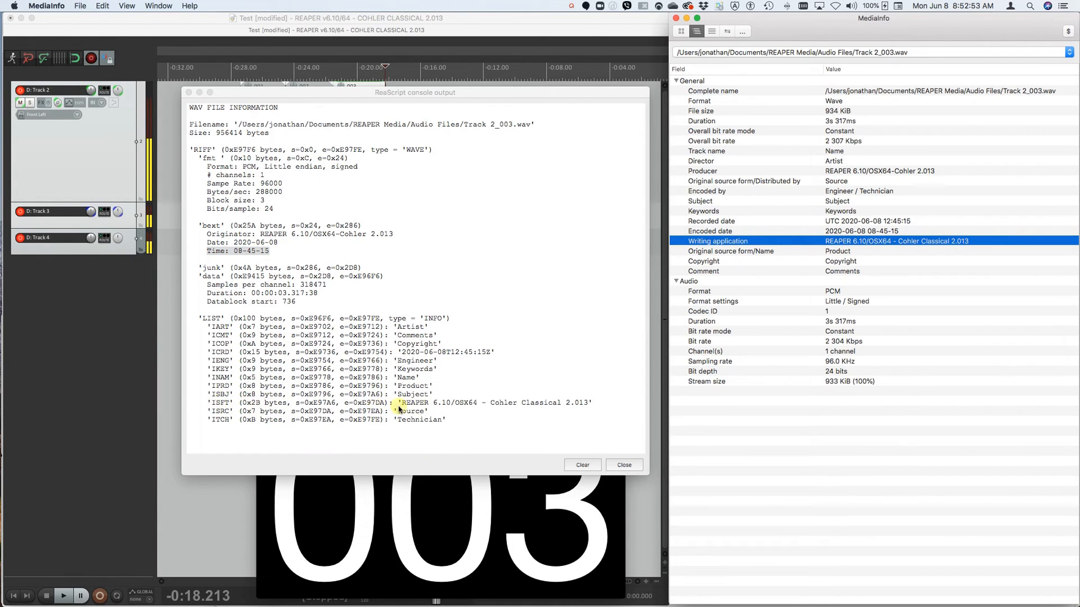
click(223, 405)
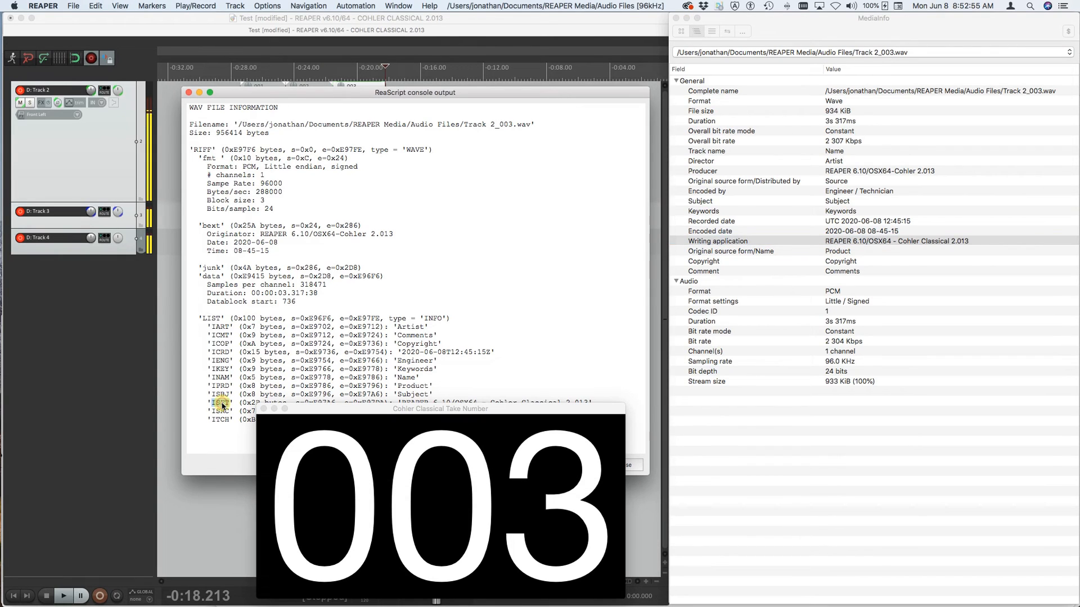
double_click(223, 403)
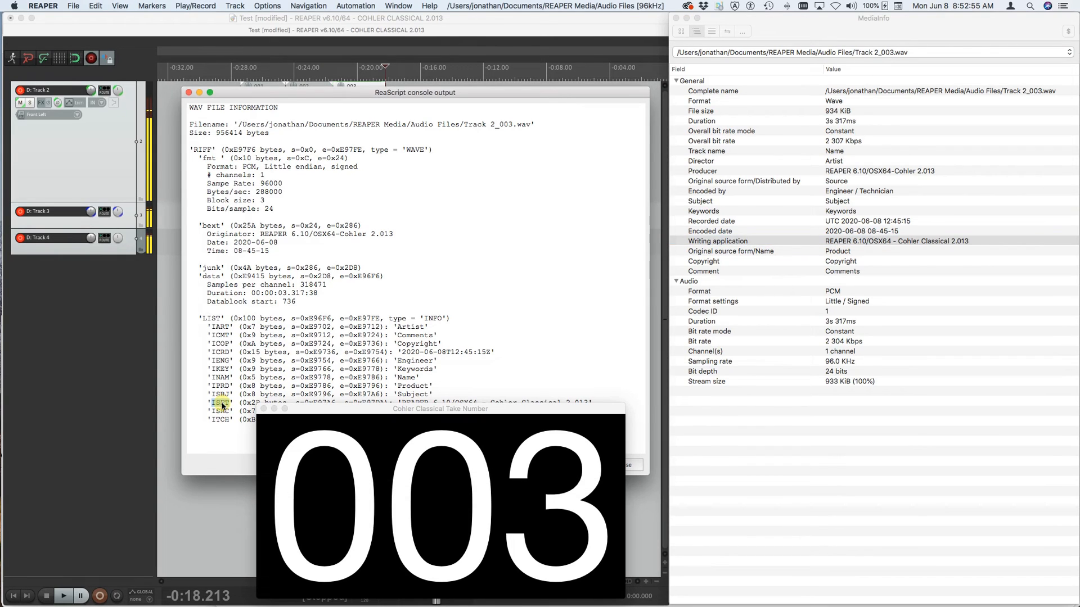
- Switch to MediaInfo and check the Original source form/Name, Copyright and Comment entries
click(710, 254)
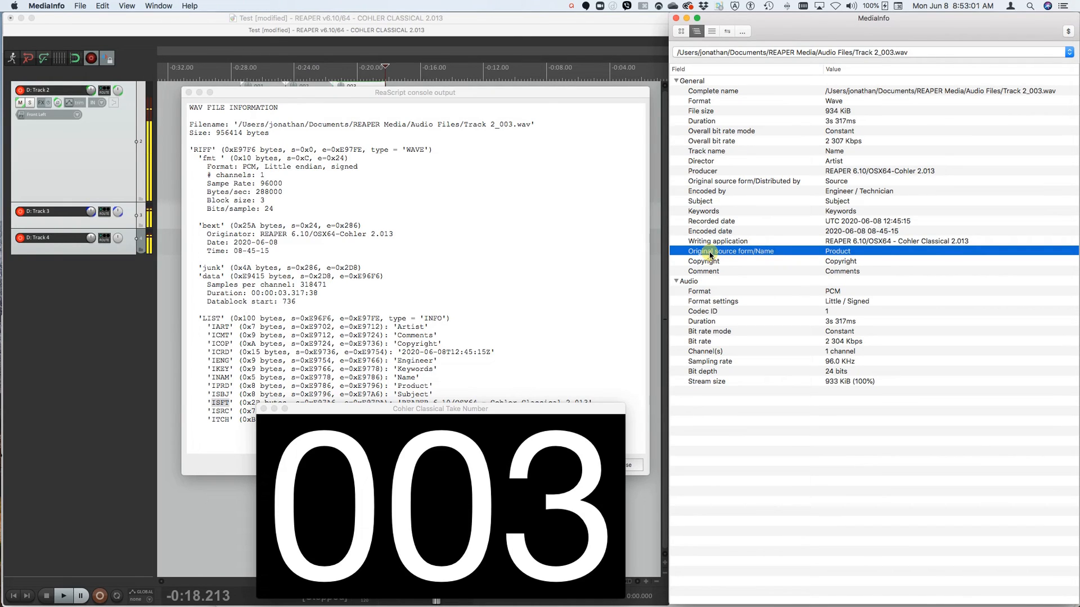
click(707, 264)
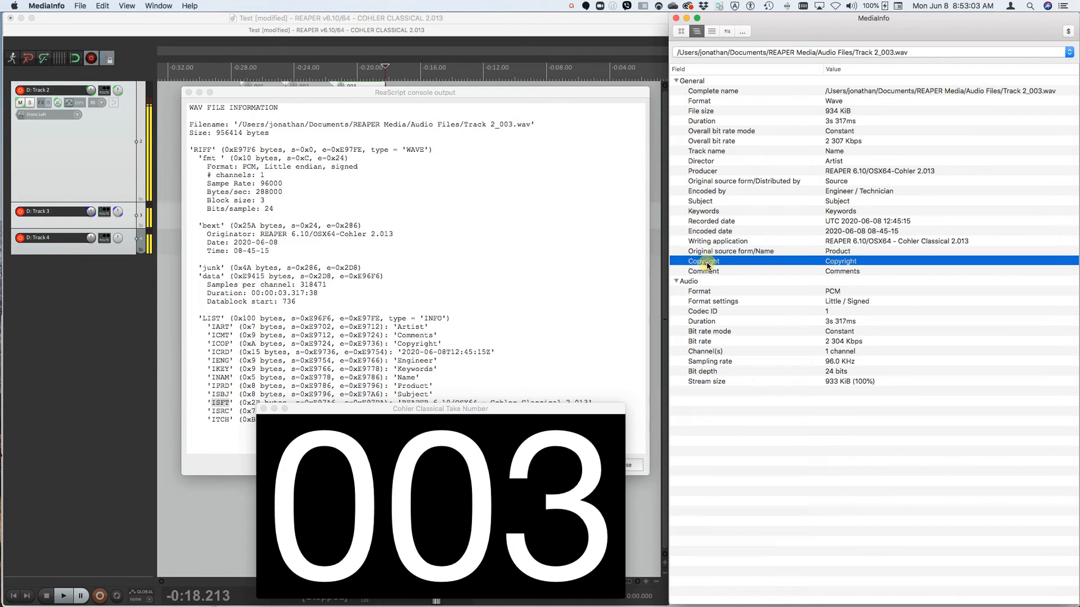
click(711, 273)
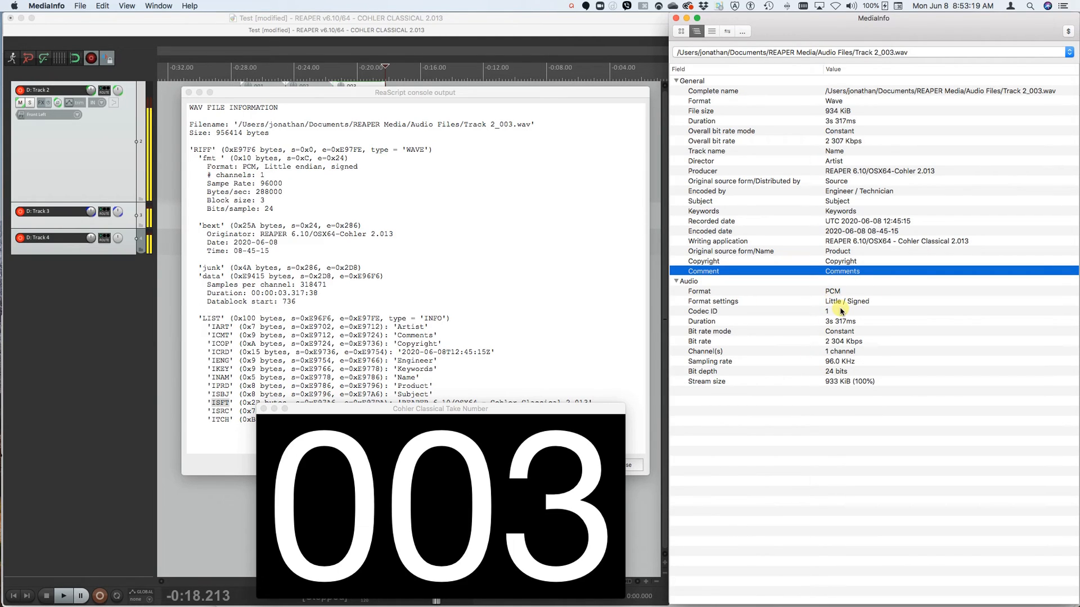
- Switch to REAPER, highlight the Format value in the fmt section of the file information, and close the console output
click(242, 167)
drag(242, 167, 298, 170)
drag(357, 174, 357, 167)
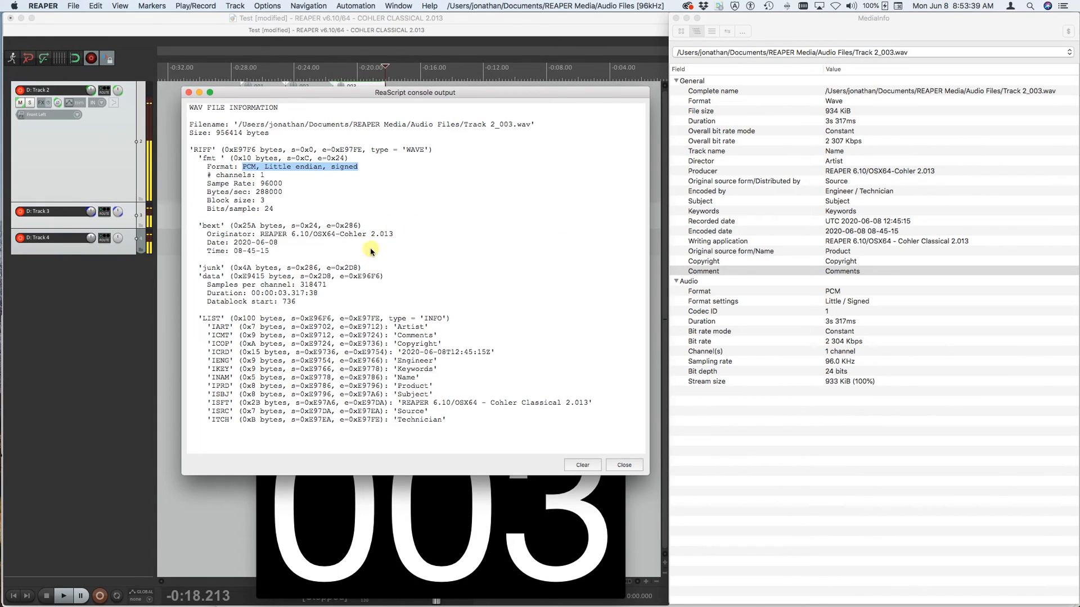
click(624, 465)
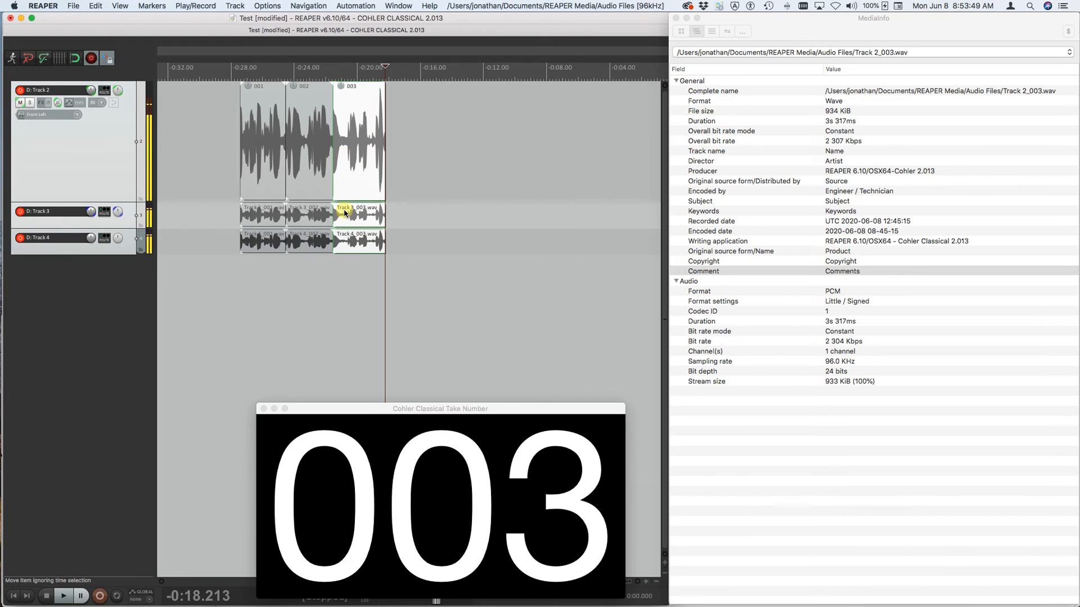
- Select take 002, display its WAV file information to examine the embedded metadata, and close the console output
click(304, 158)
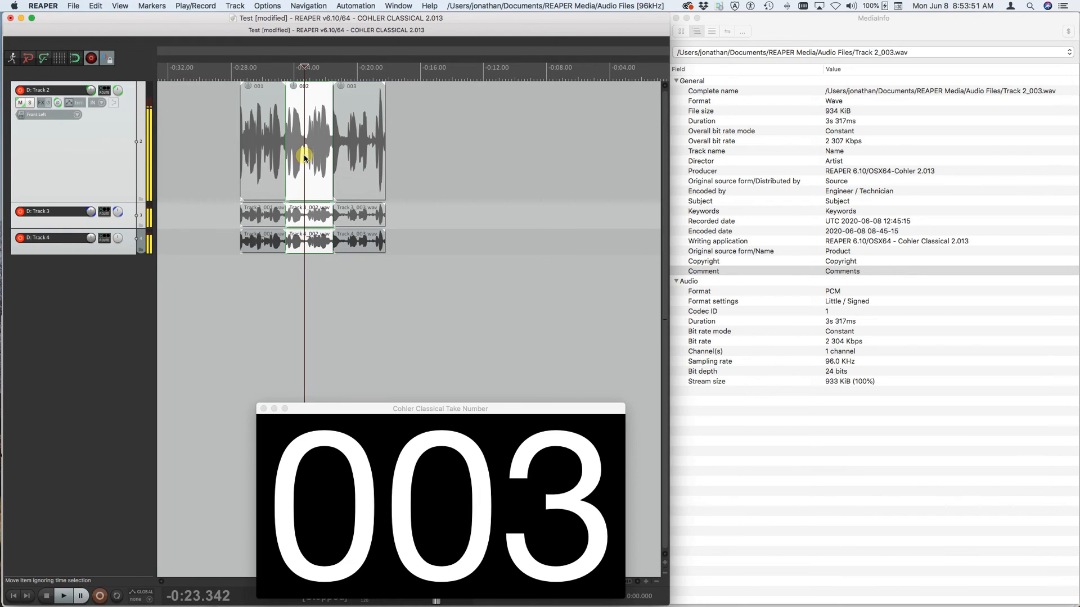
key(i)
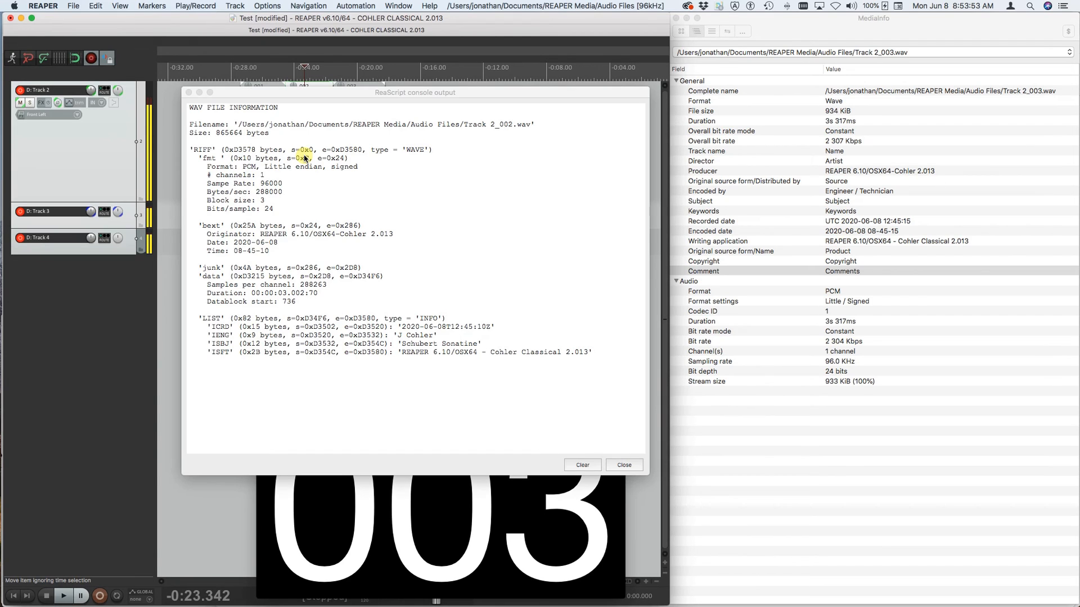
click(618, 465)
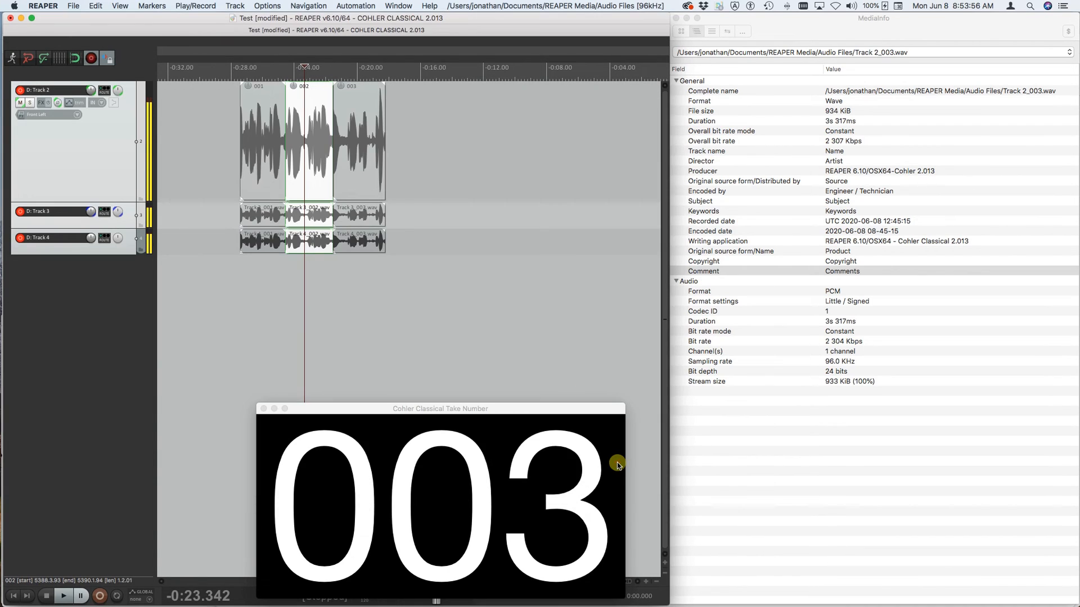
- Select takes 001 and 002 together and accept the existing entries in the Recording Metadata dialog
click(265, 149)
shift+click(310, 151)
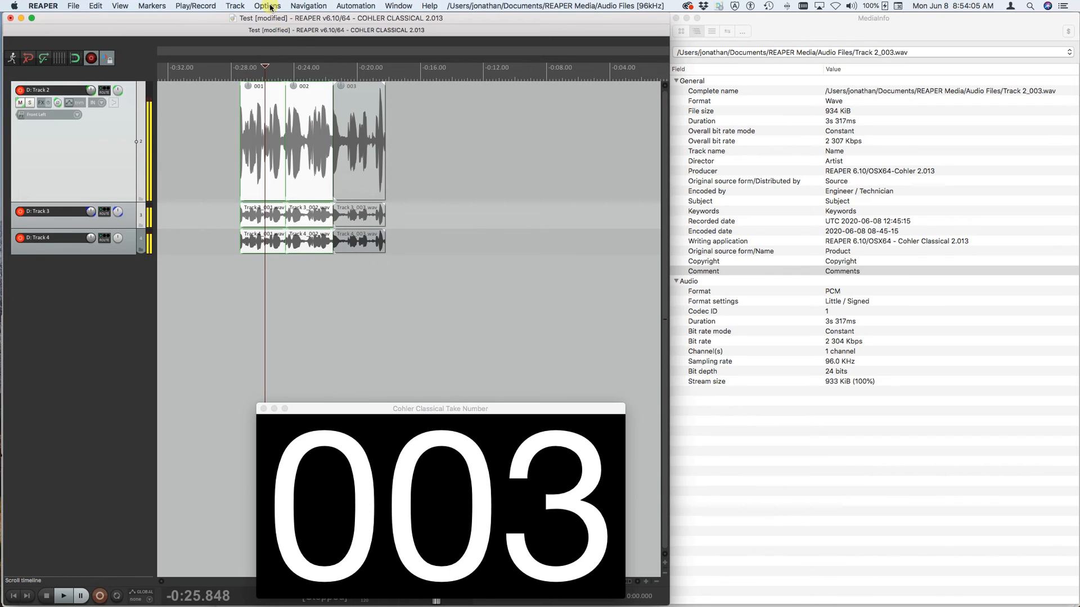
key(super+m)
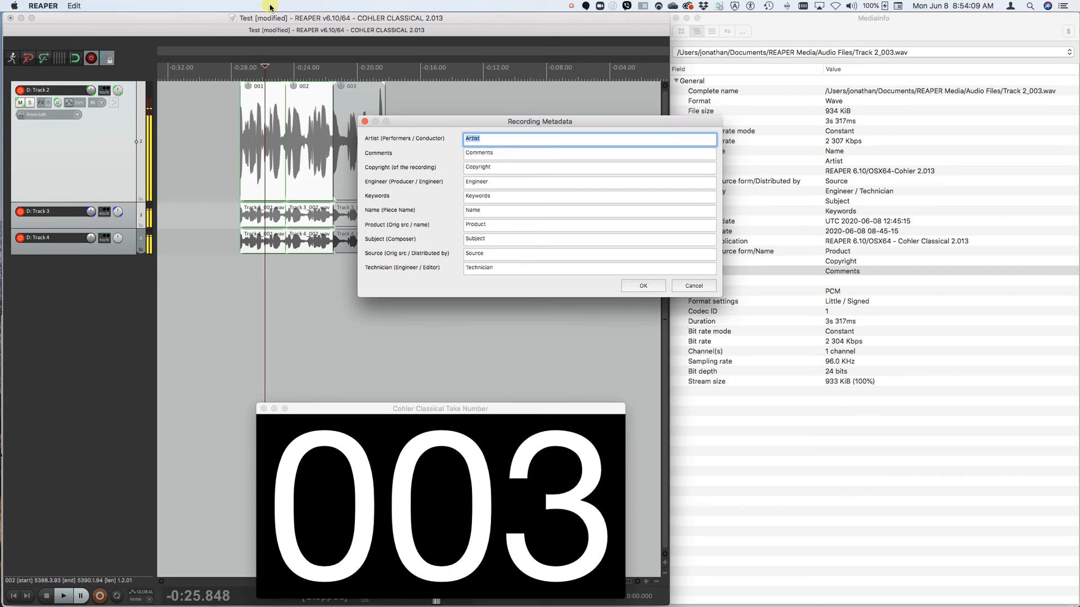
key(Return)
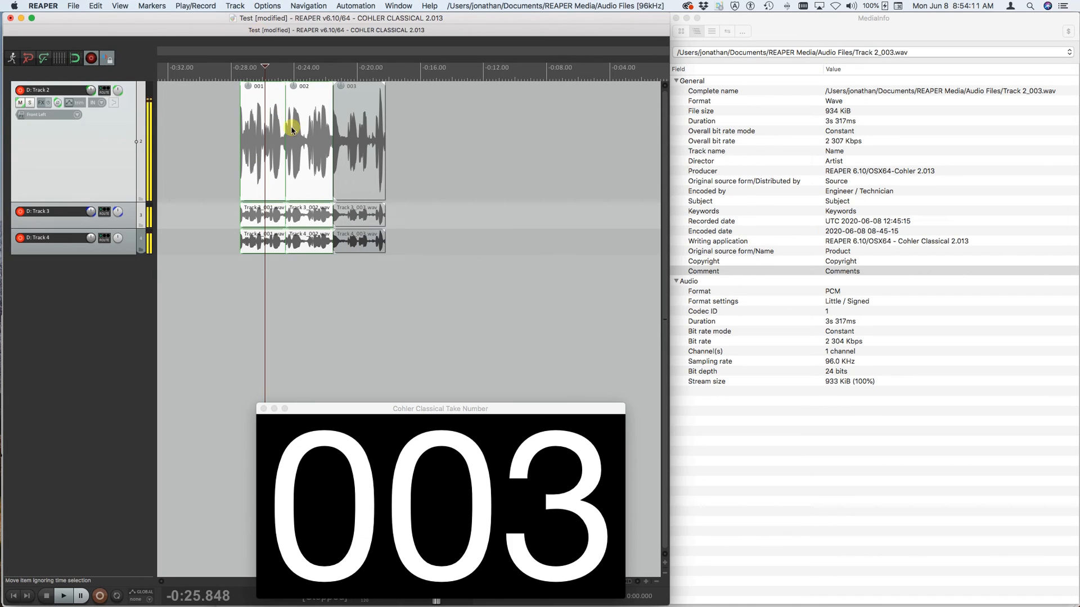
- Update the WAV metadata of all selected take 001 and 002 files with the current recording metadata
click(262, 8)
mouse_move(278, 169)
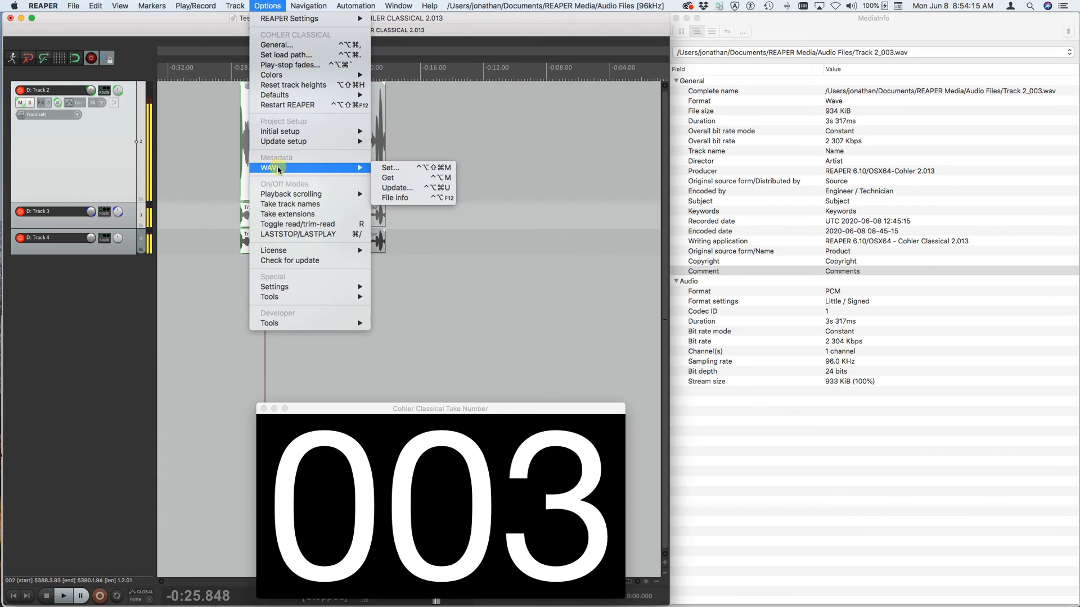
click(392, 188)
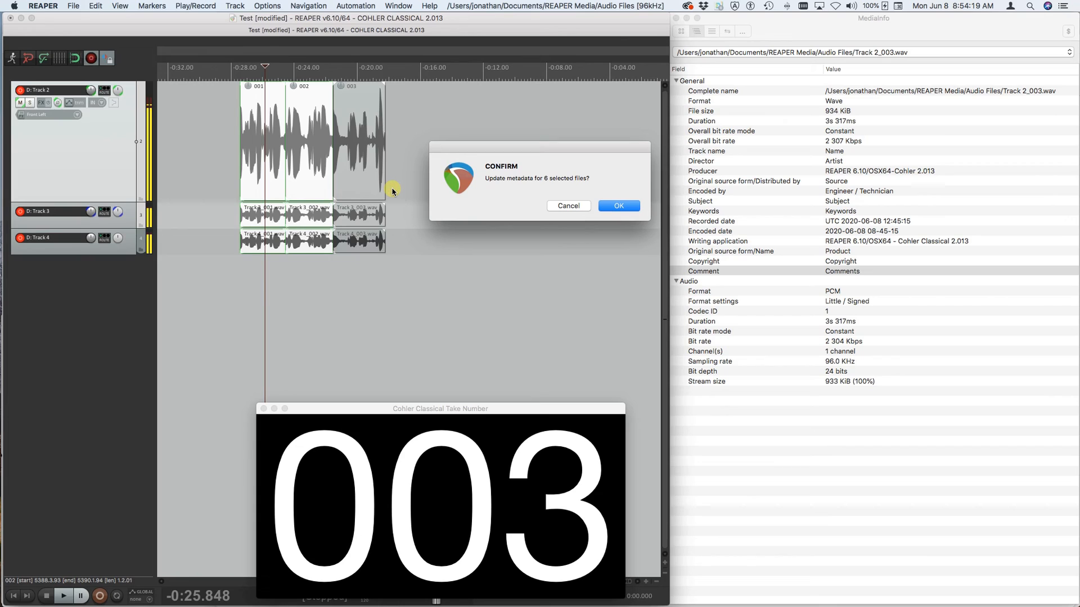
key(Return)
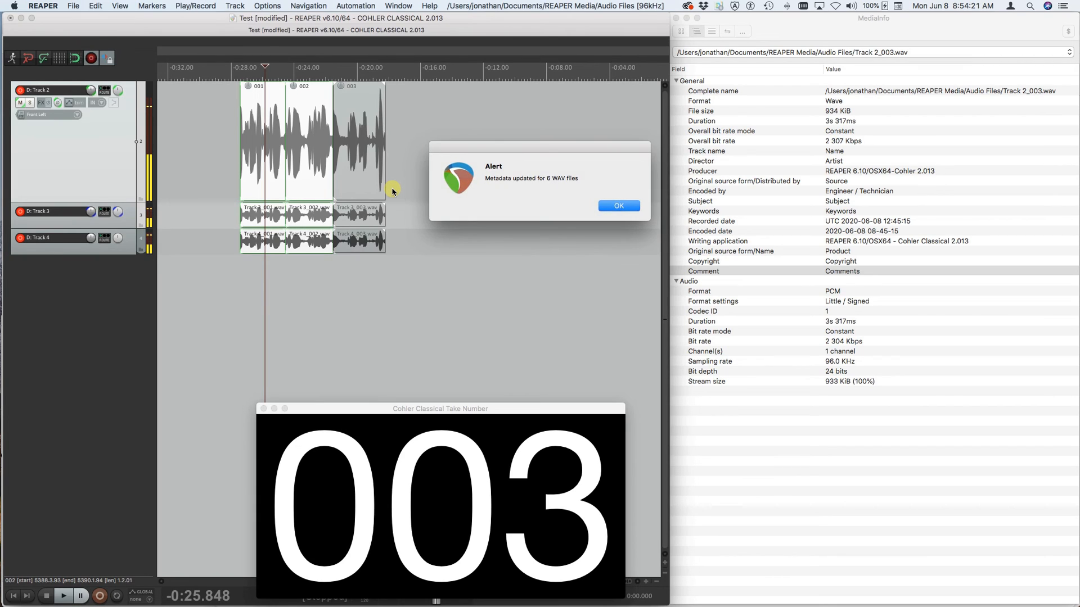
key(Return)
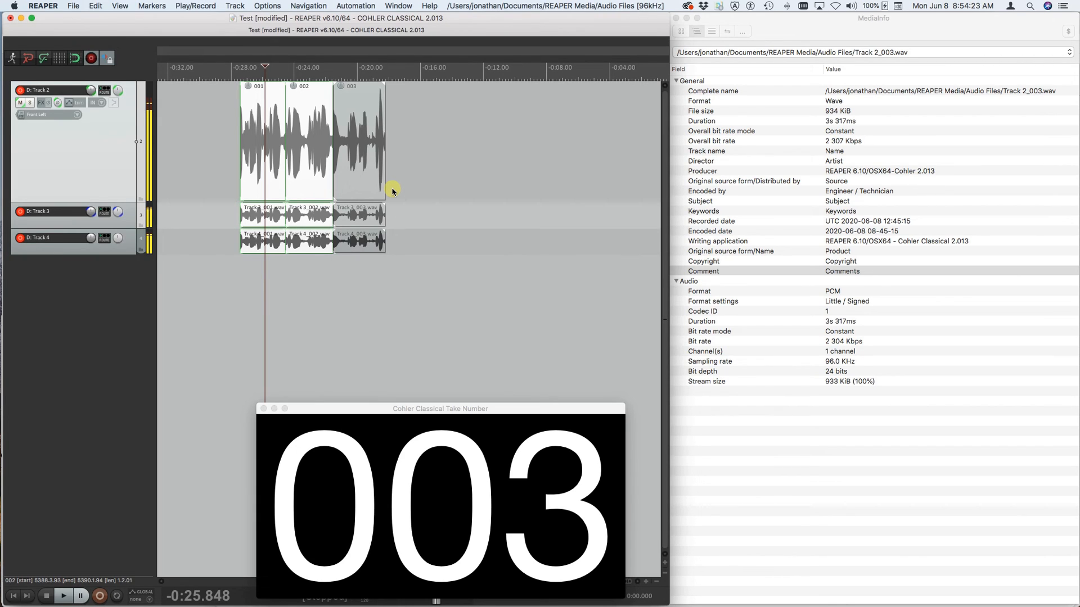
- Select take 001, display its WAV file information to verify the updated metadata, and close the console output
click(263, 135)
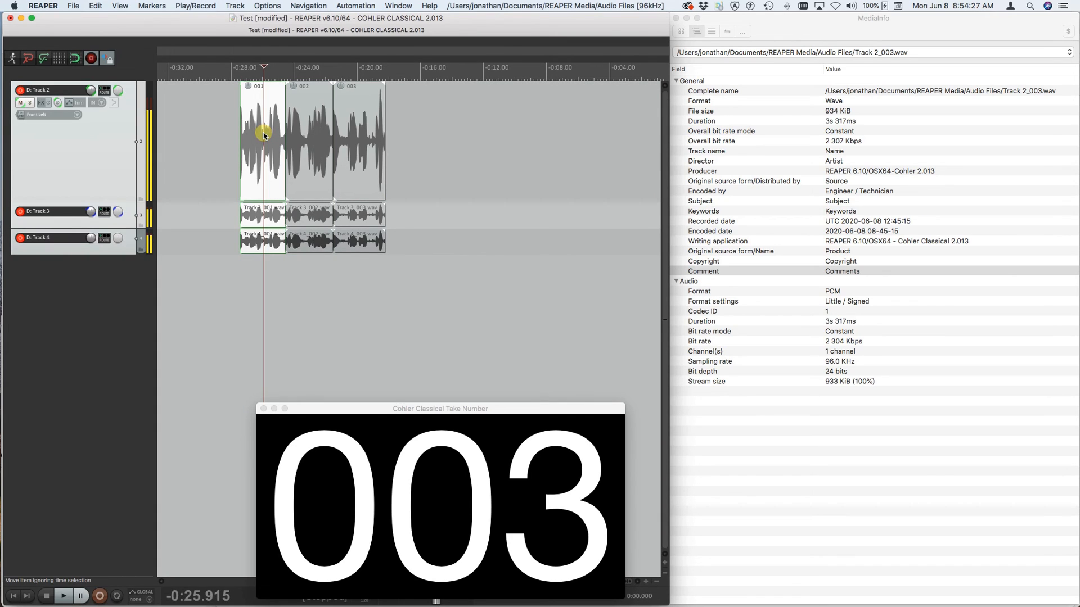
key(i)
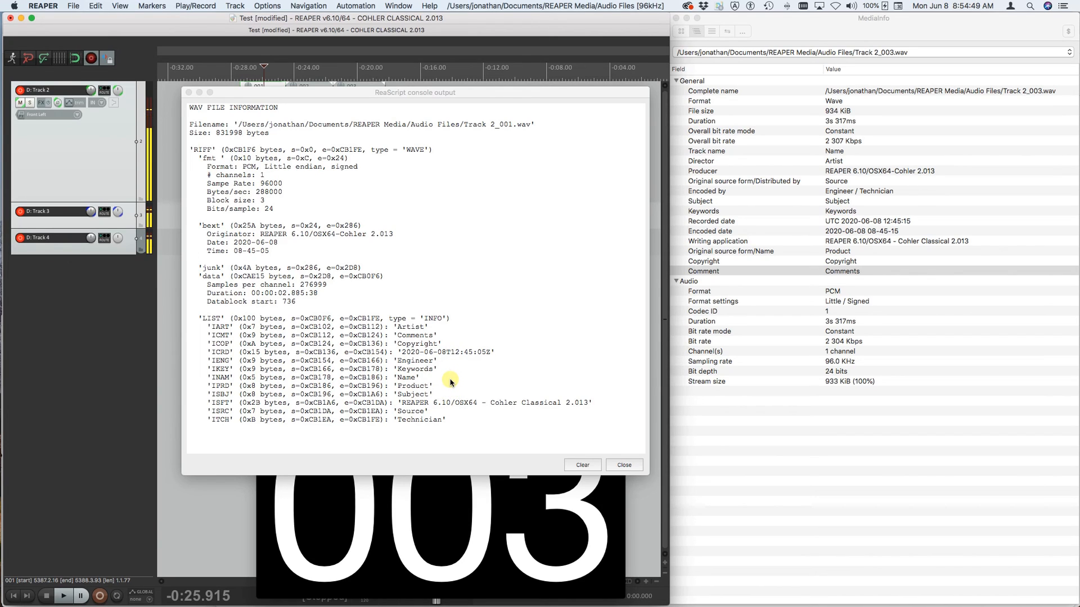
click(624, 465)
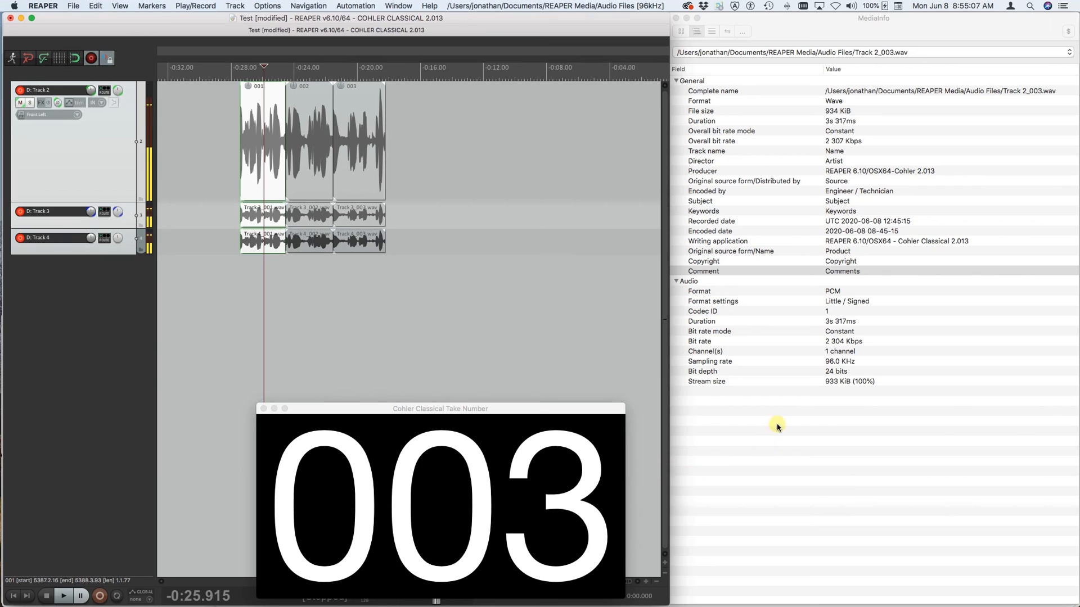
- With take 003 selected, clear all ten fields from Artist to Technician in the Recording Metadata settings and accept the blank entries
click(360, 137)
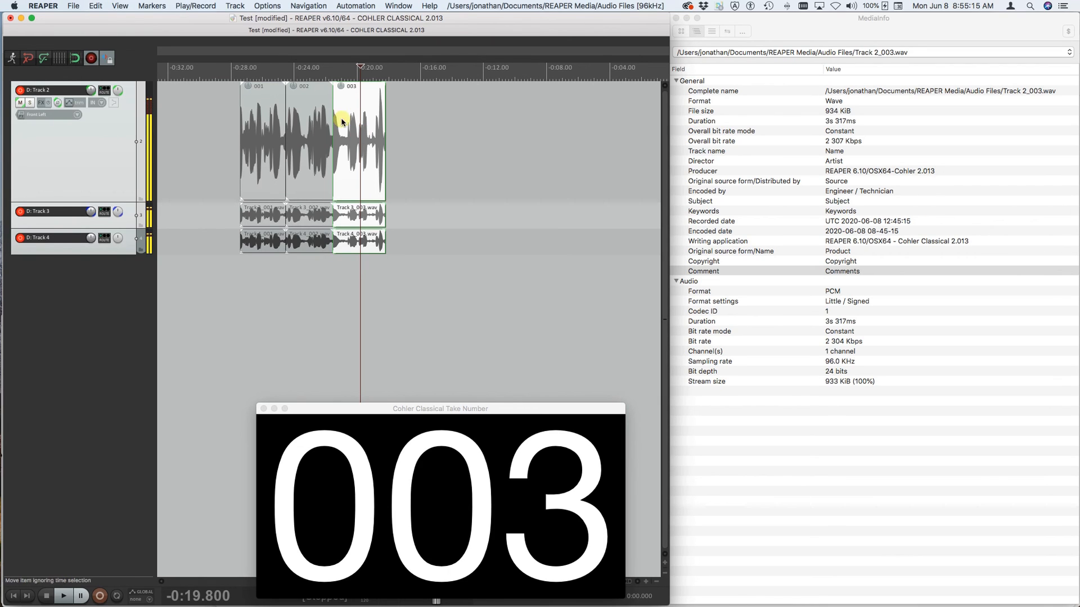
click(265, 6)
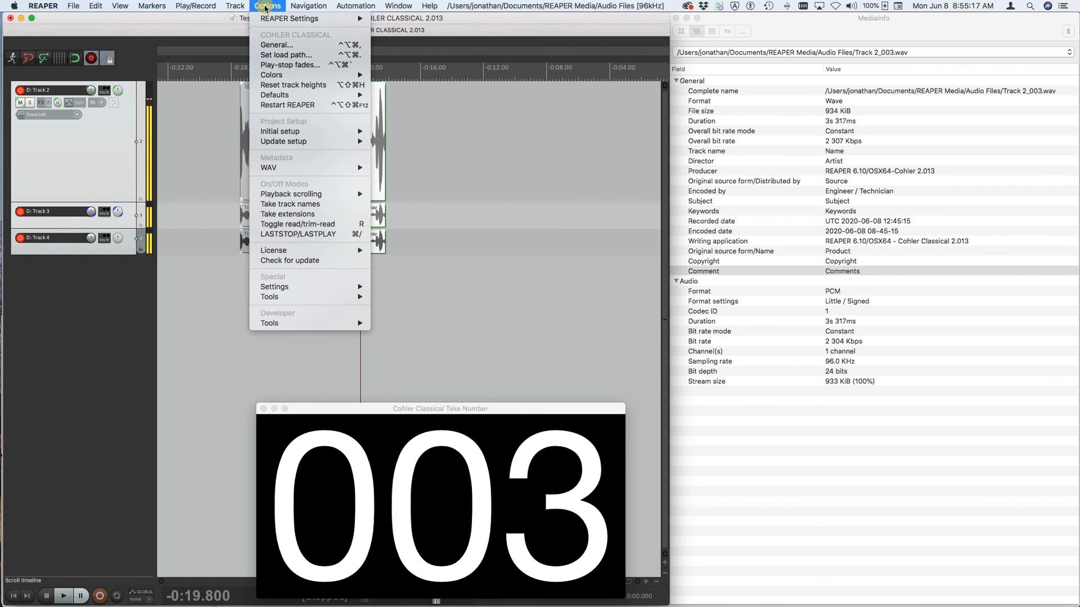
mouse_move(286, 168)
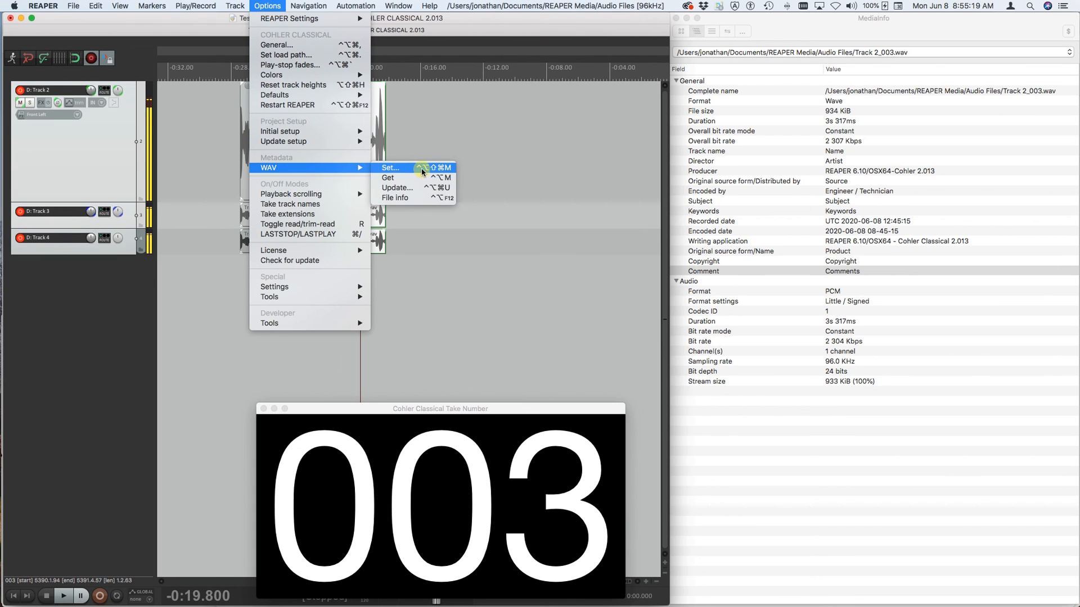
click(422, 170)
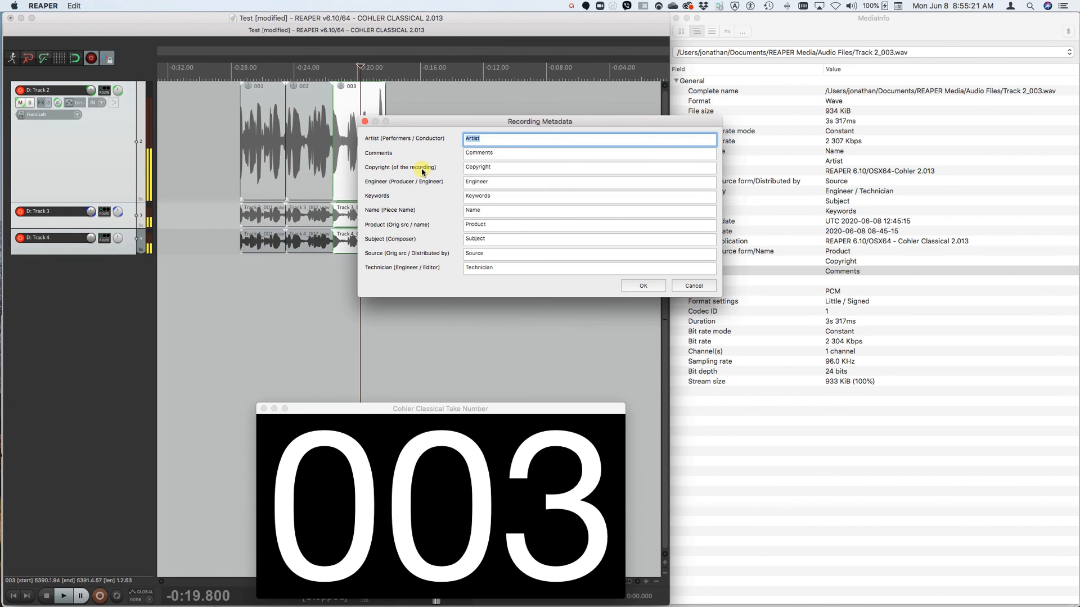
key(BackSpace)
key(Tab)
key(BackSpace)
key(Tab)
key(BackSpace)
key(Tab)
key(BackSpace)
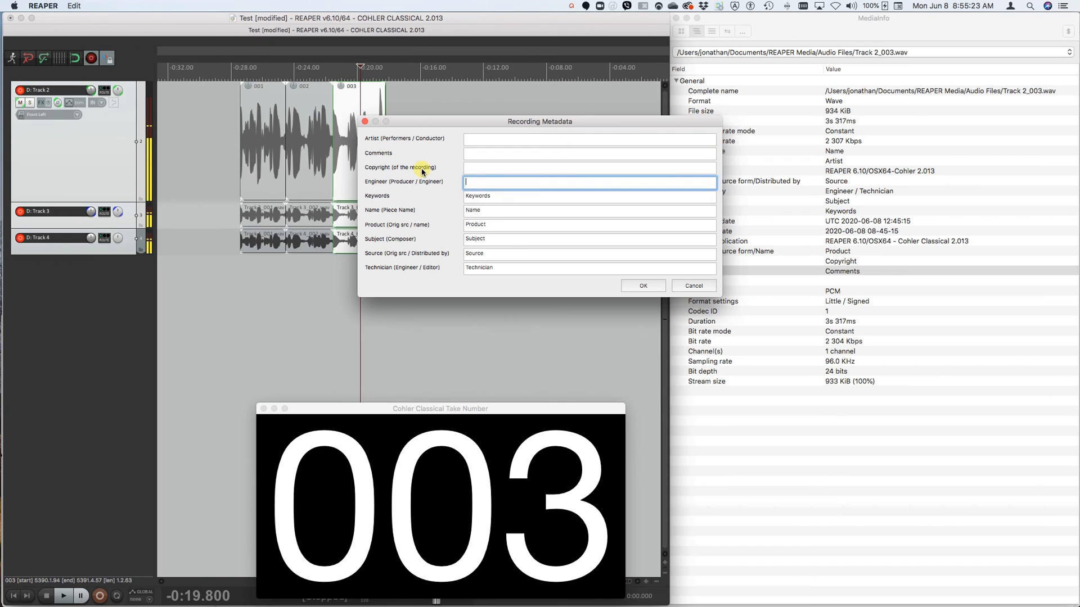
key(Tab)
key(BackSpace)
key(Tab)
key(BackSpace)
key(Tab)
key(BackSpace)
key(Tab)
key(BackSpace)
key(Tab)
key(BackSpace)
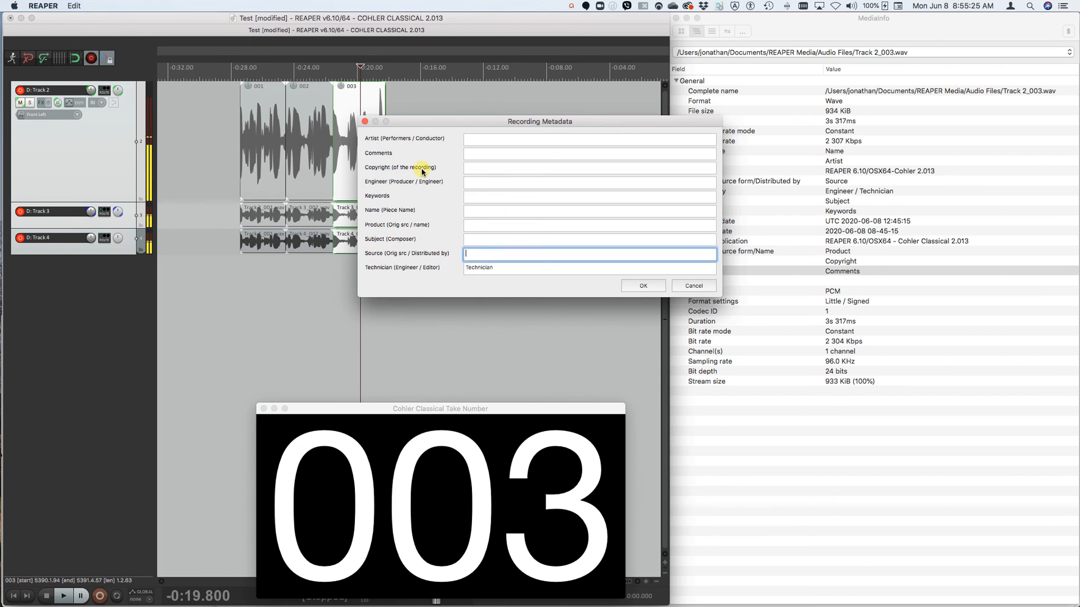
key(Tab)
key(BackSpace)
key(Return)
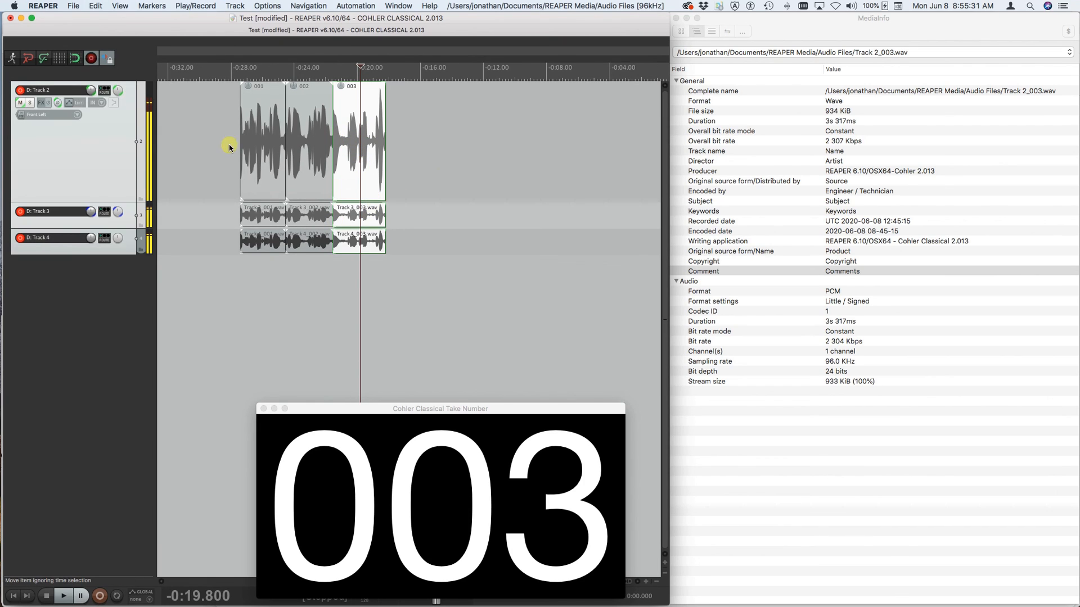
- Record take 004 a short gap after take 003, stop, and check its WAV file information before closing the console output
click(403, 137)
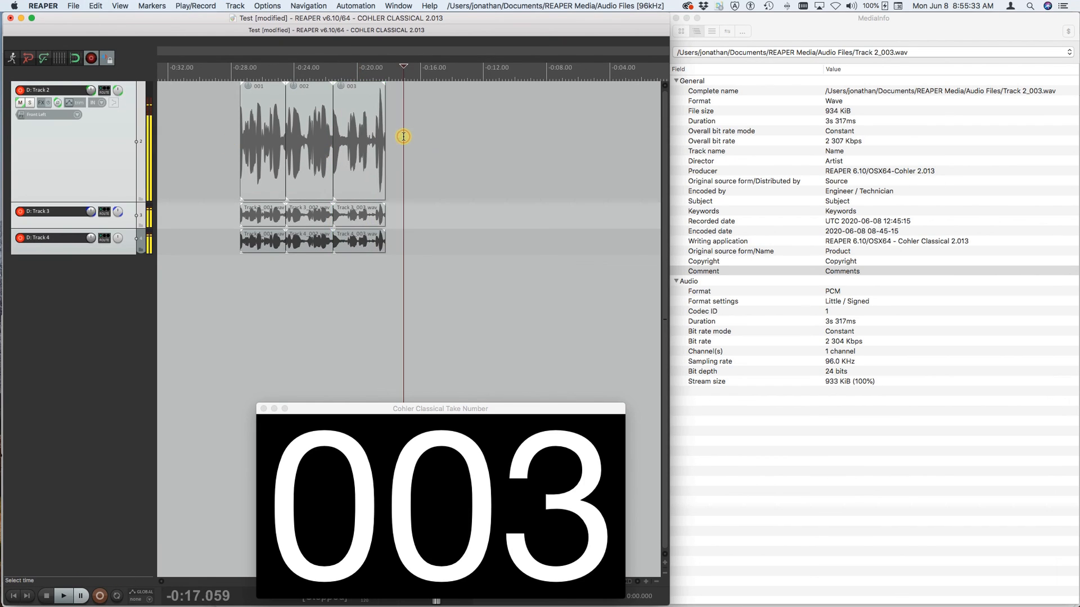
key(super+r)
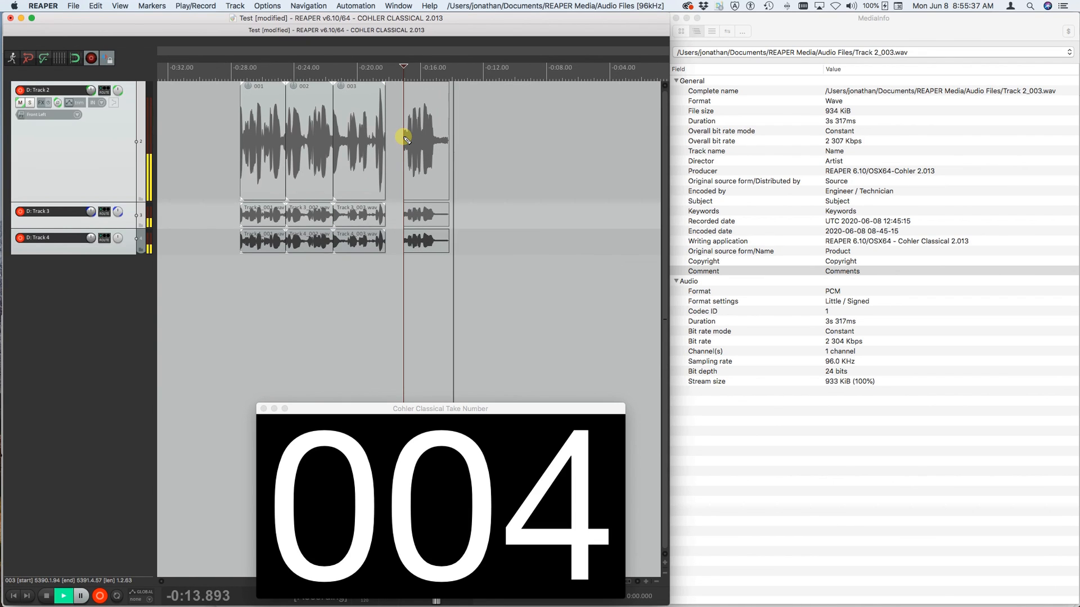
key(space)
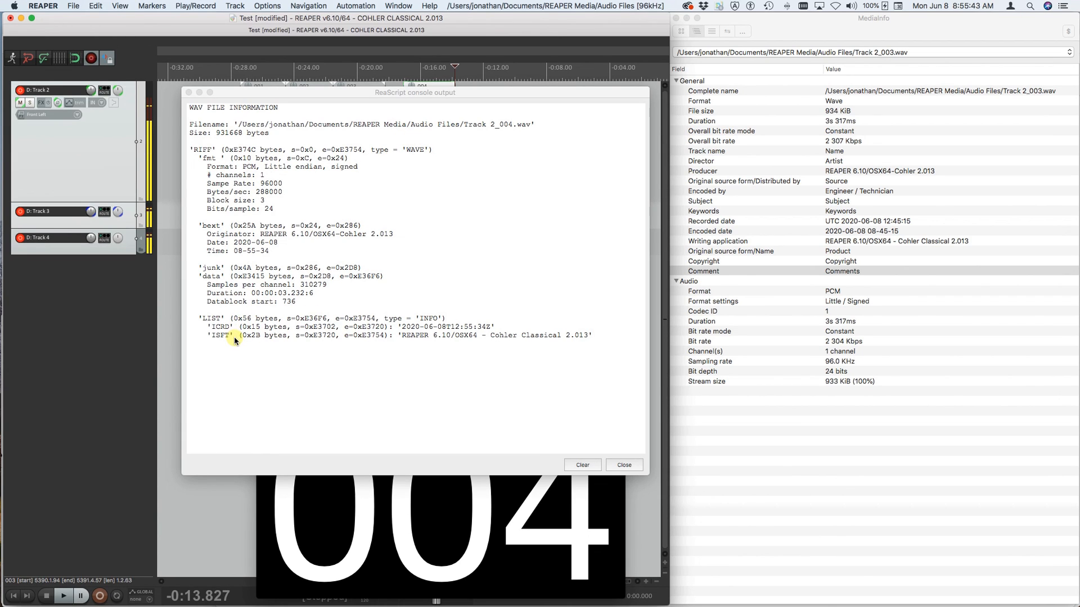
click(625, 465)
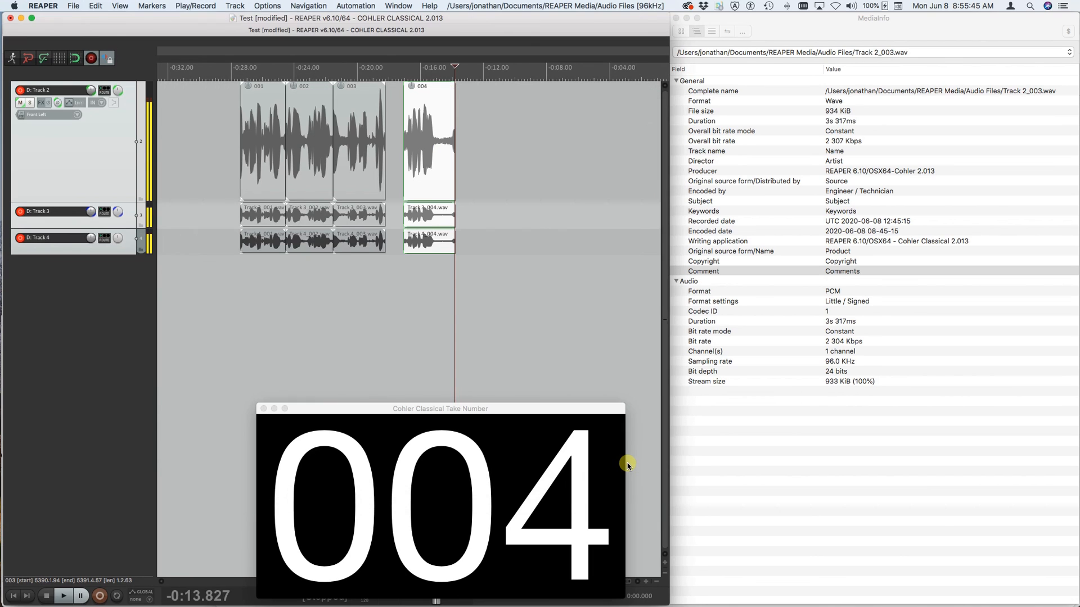
- Load the recording metadata settings from take 003's WAV file and review the entries in the Recording Metadata dialog
click(369, 130)
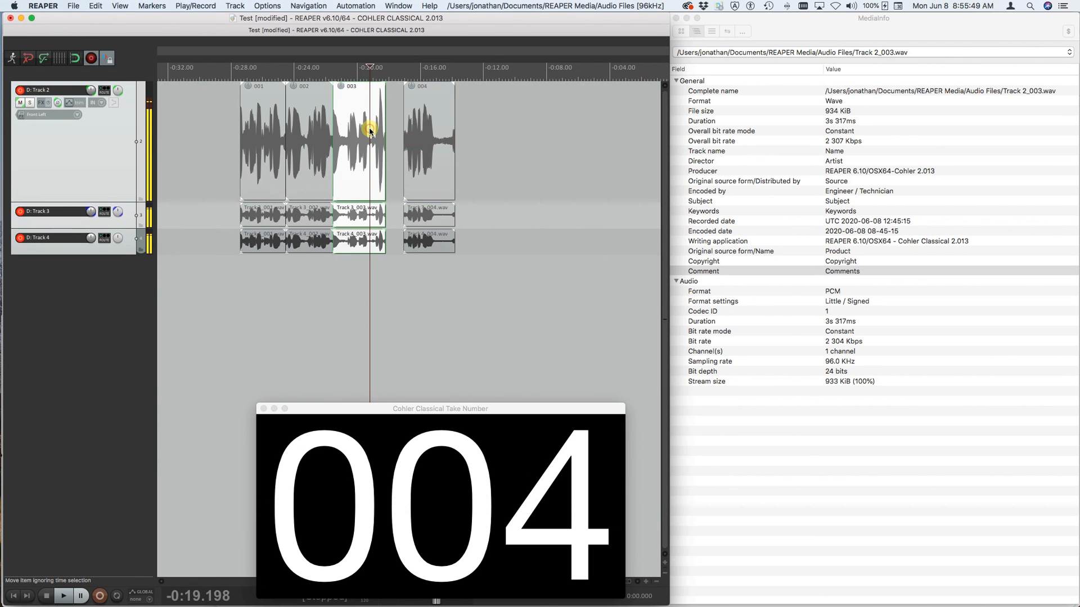
click(439, 130)
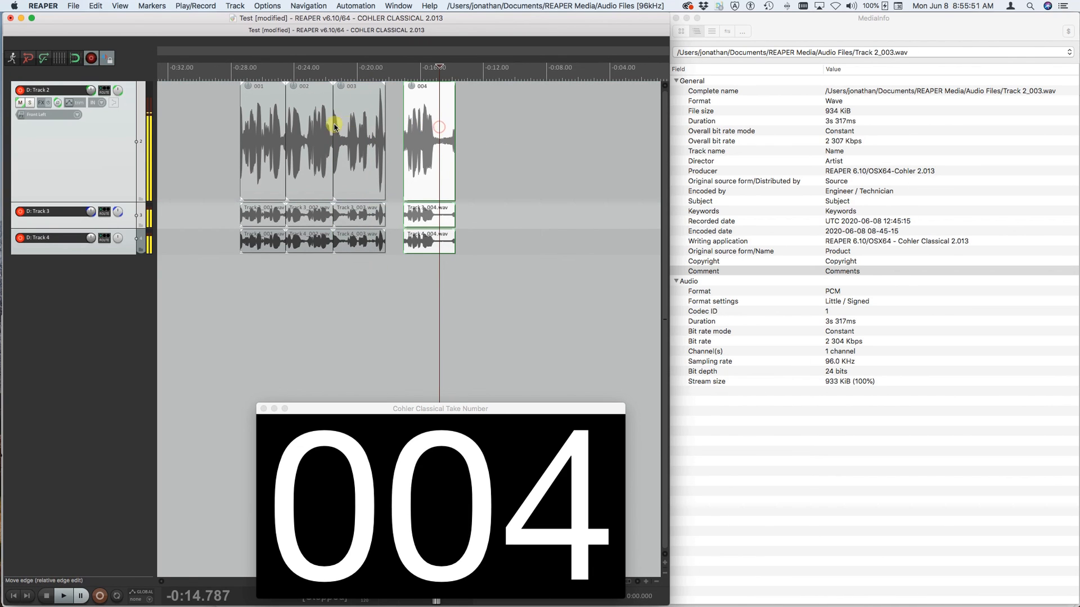
click(358, 131)
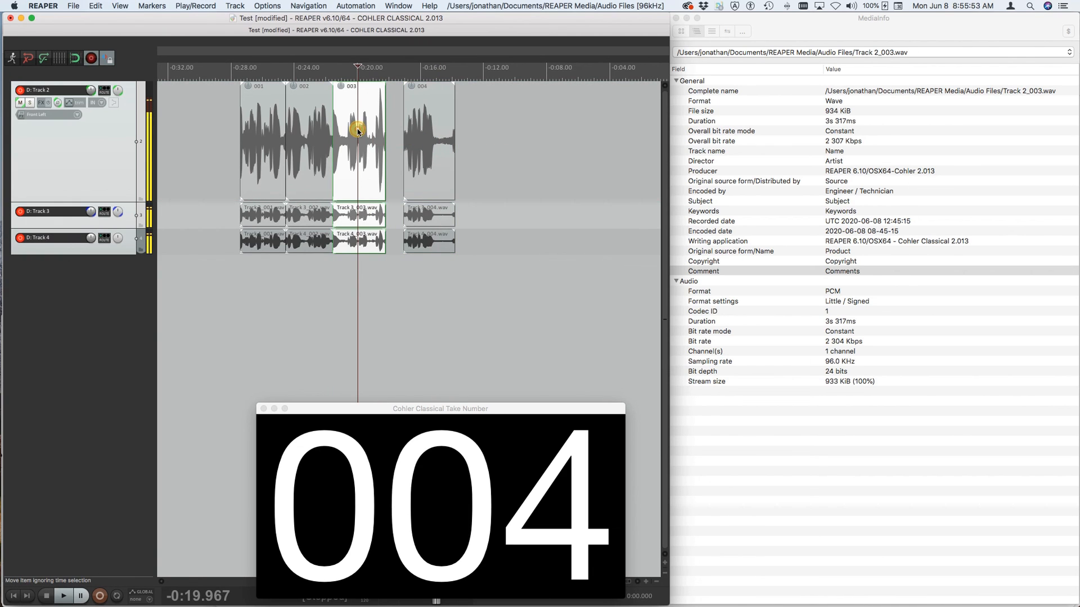
click(270, 5)
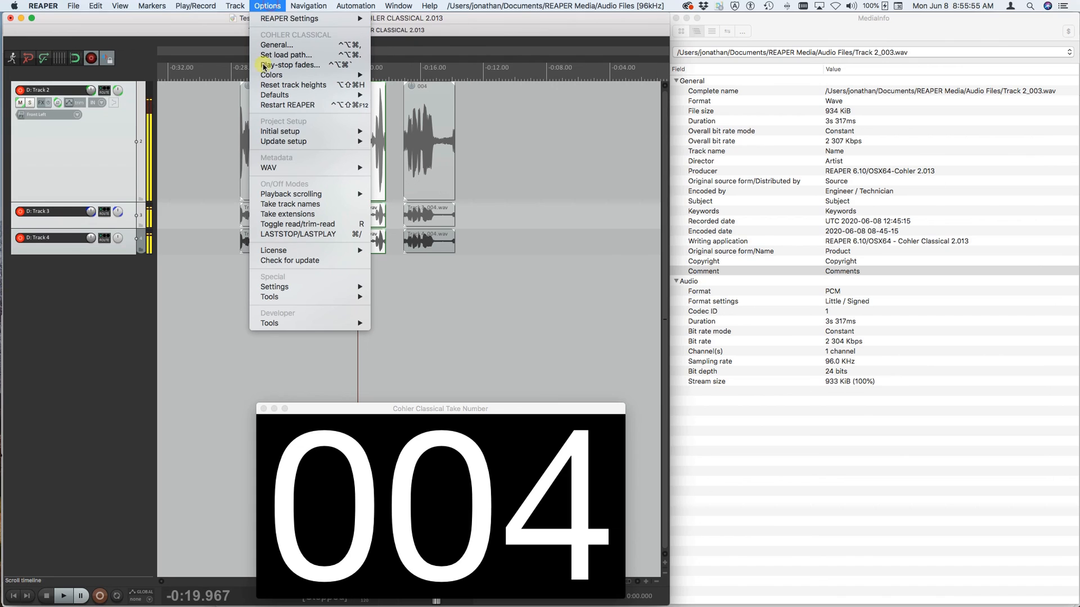
mouse_move(275, 171)
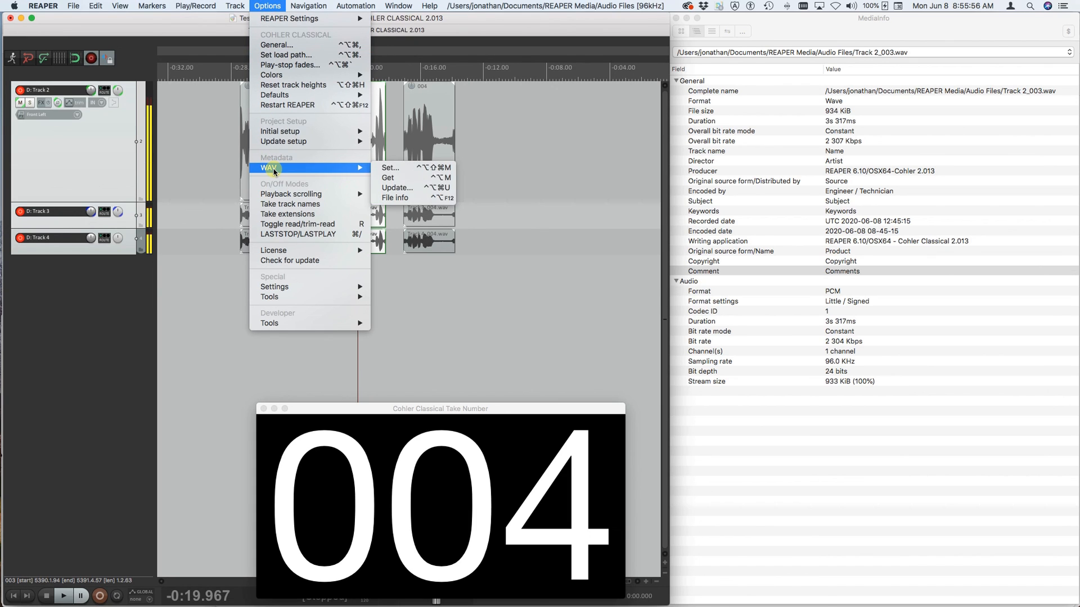
click(400, 178)
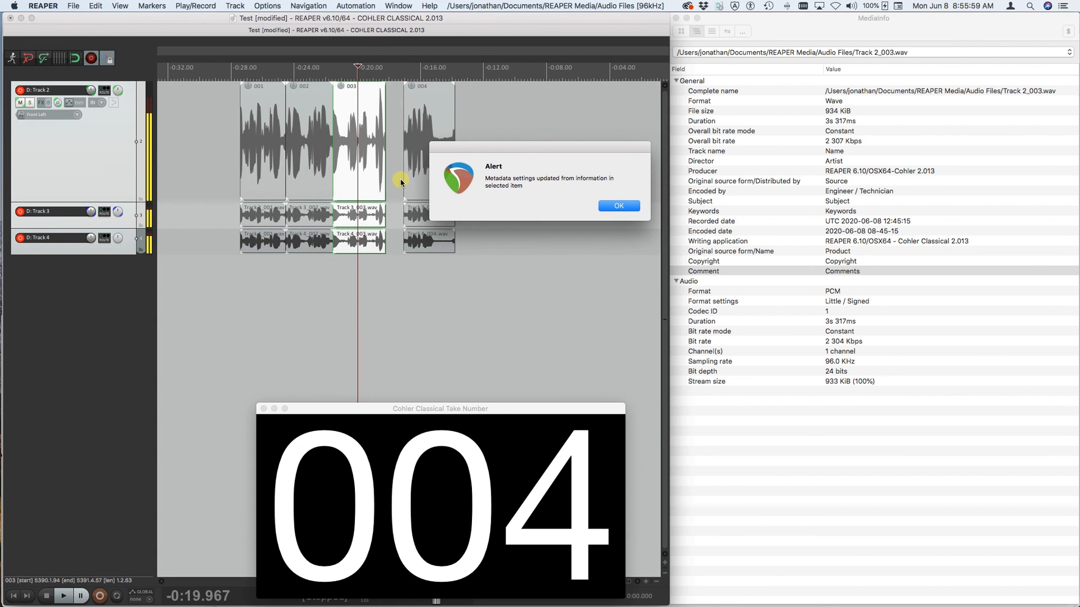
key(Return)
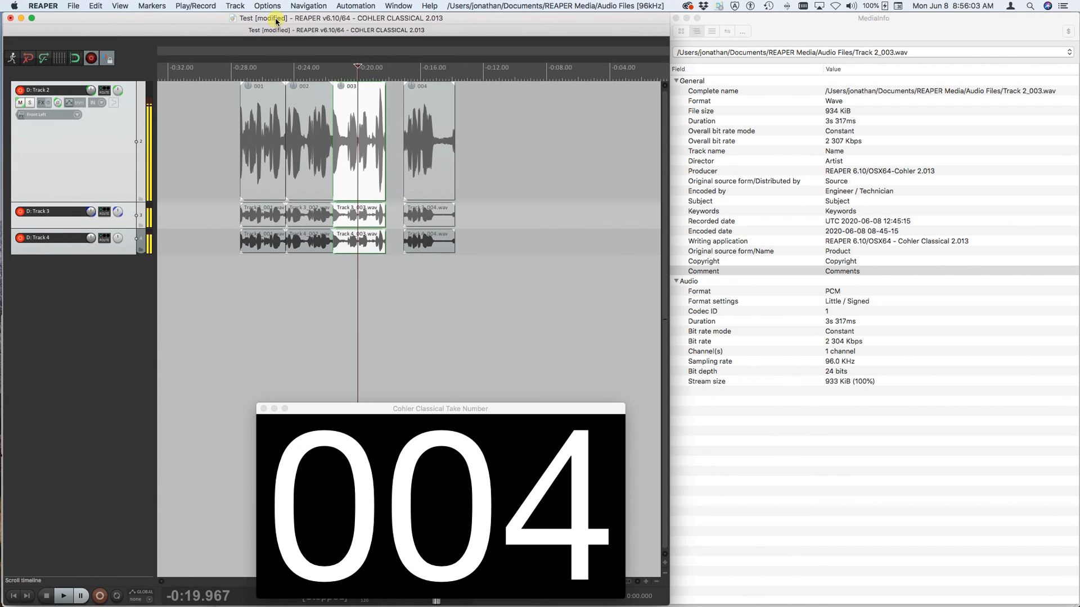
key(m)
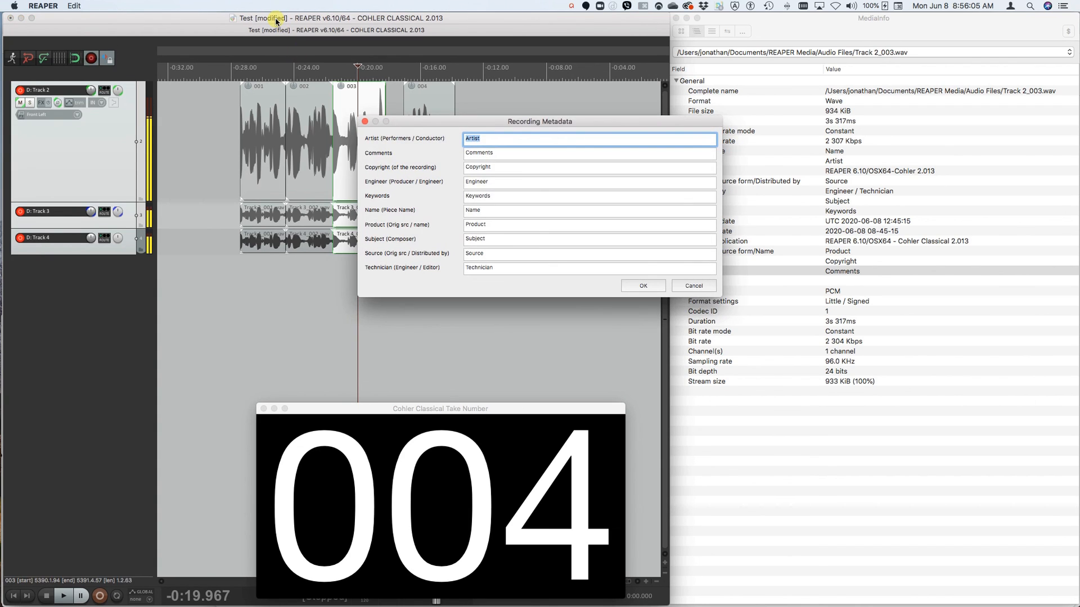
key(Return)
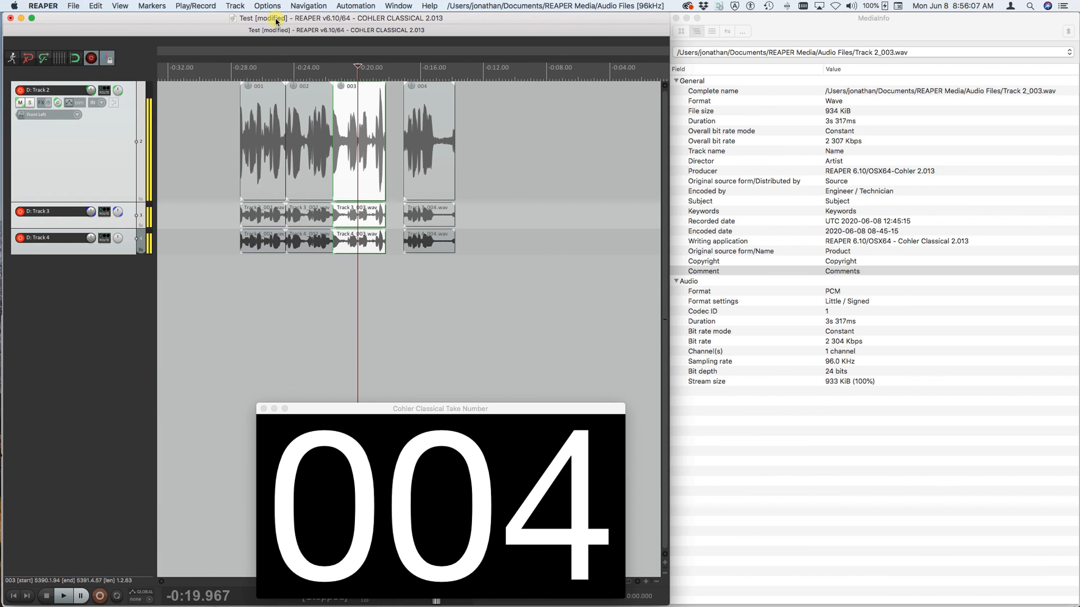
- Update take 004's WAV files with the current recording metadata and verify the embedded fields in its WAV file information
click(423, 140)
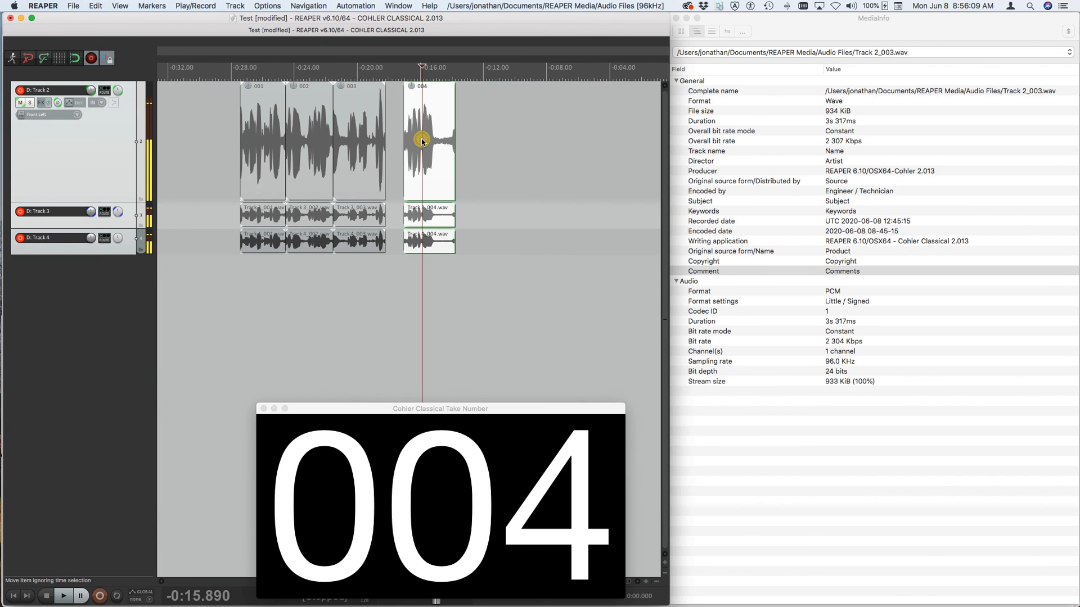
key(Return)
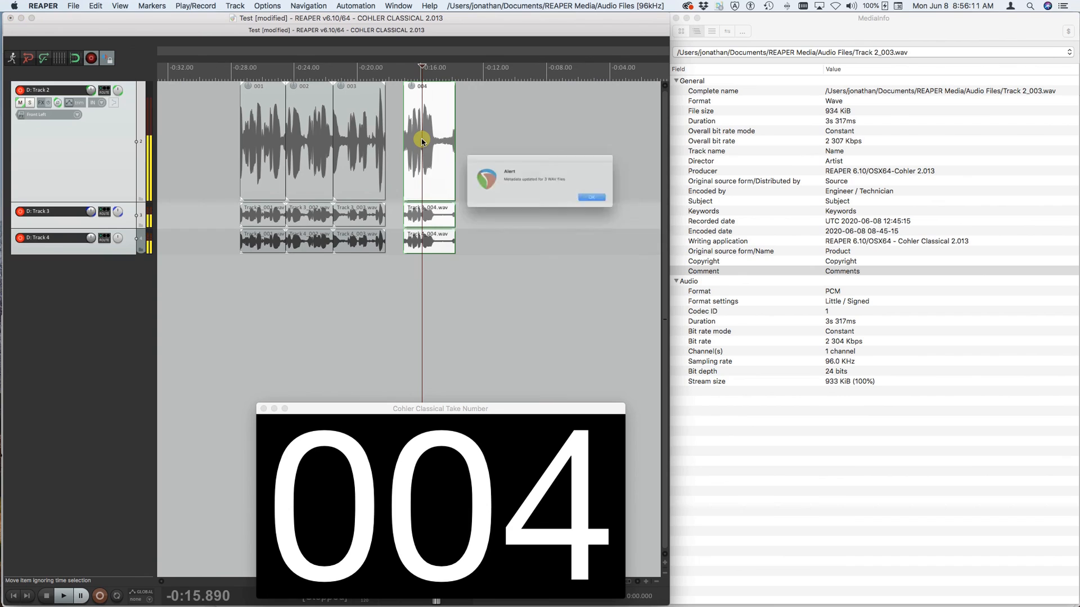
key(Return)
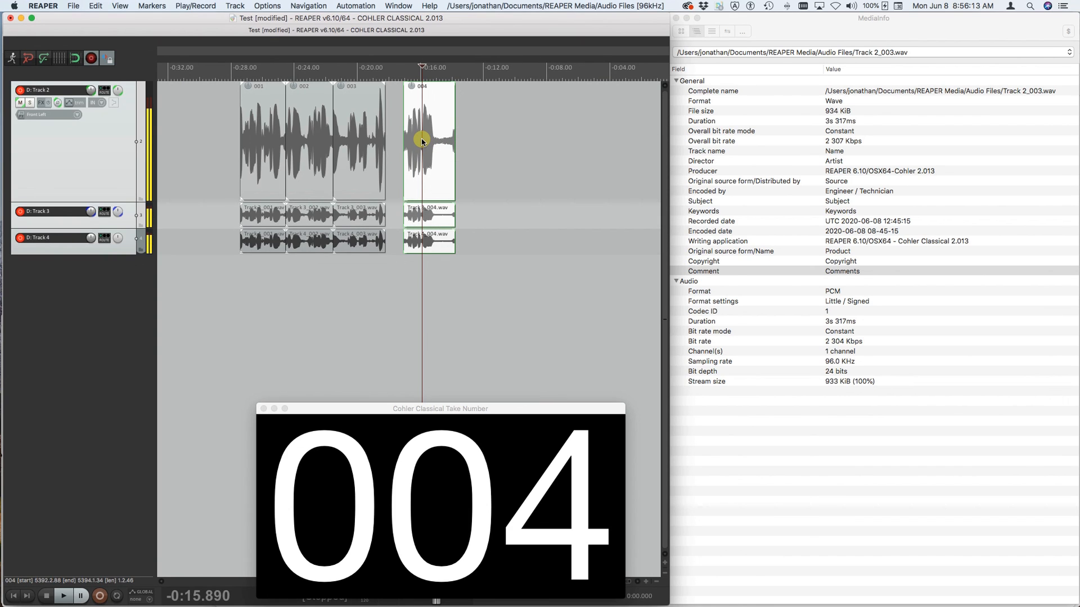
key(shift+i)
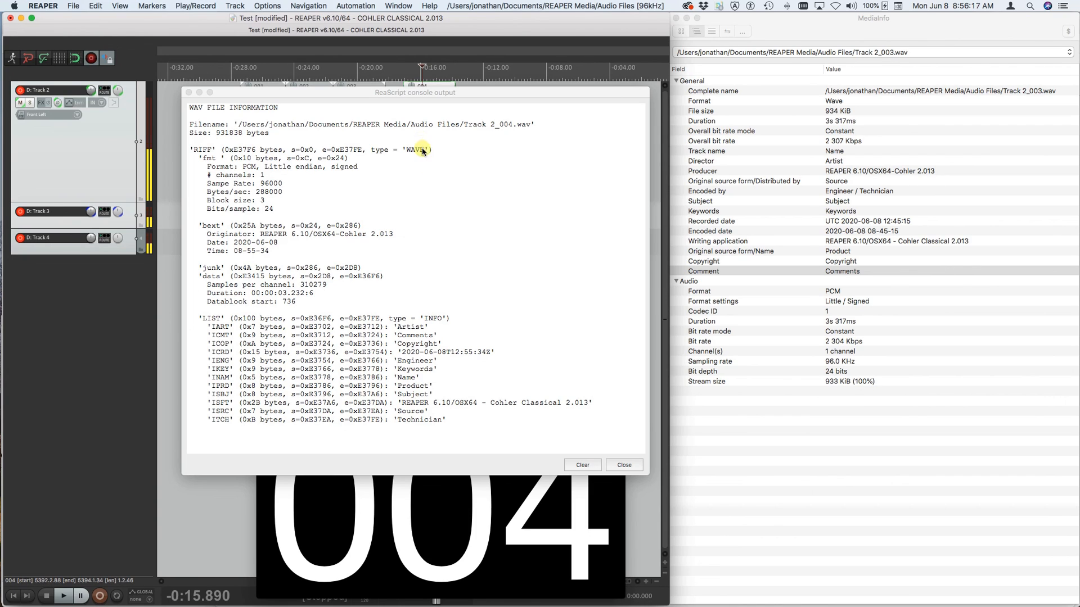
click(626, 466)
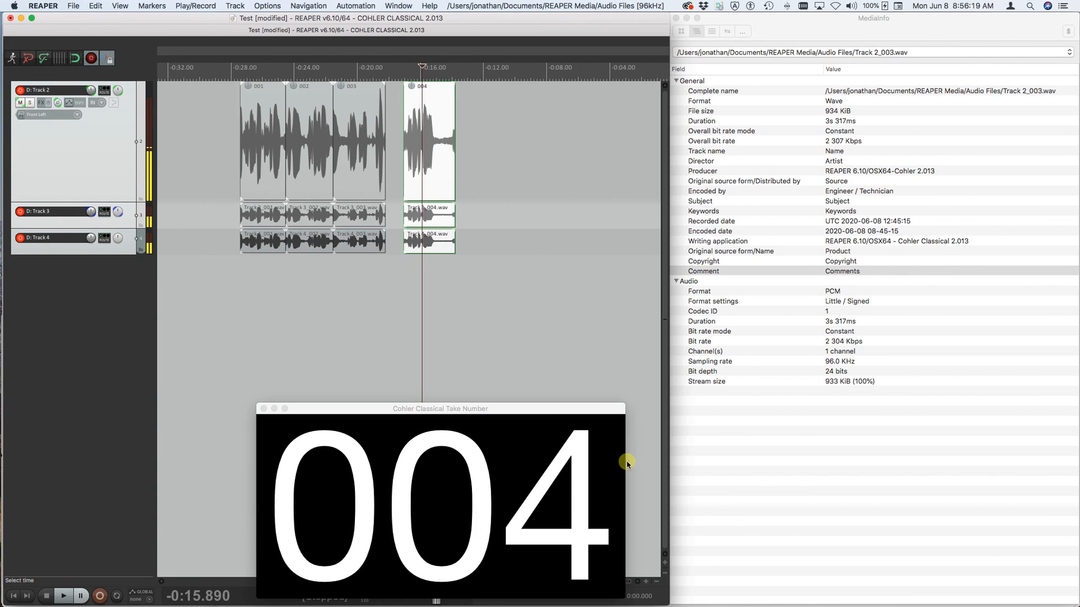
click(271, 5)
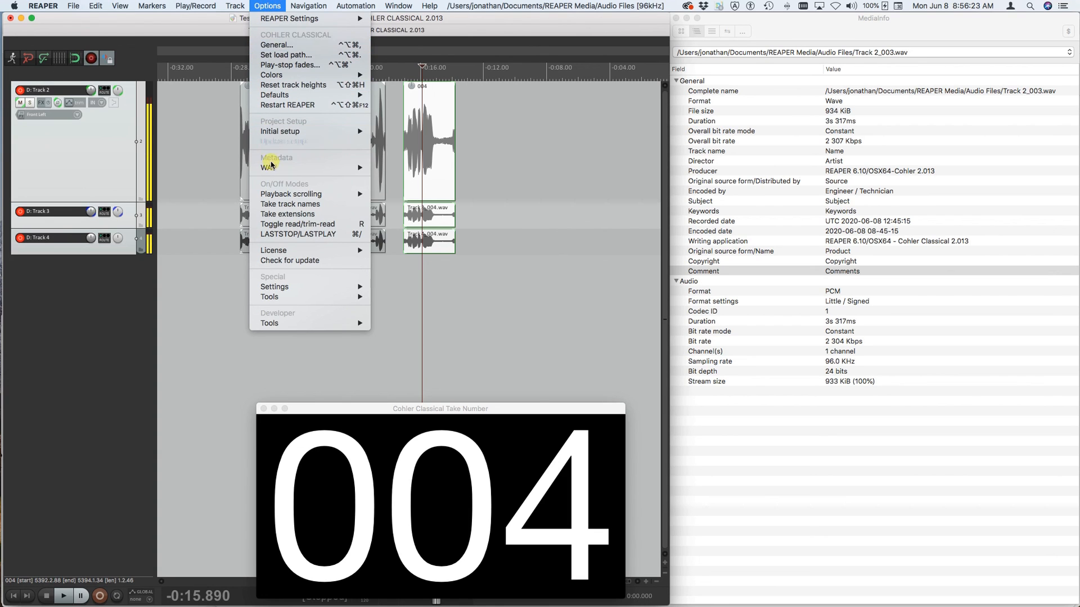
mouse_move(273, 171)
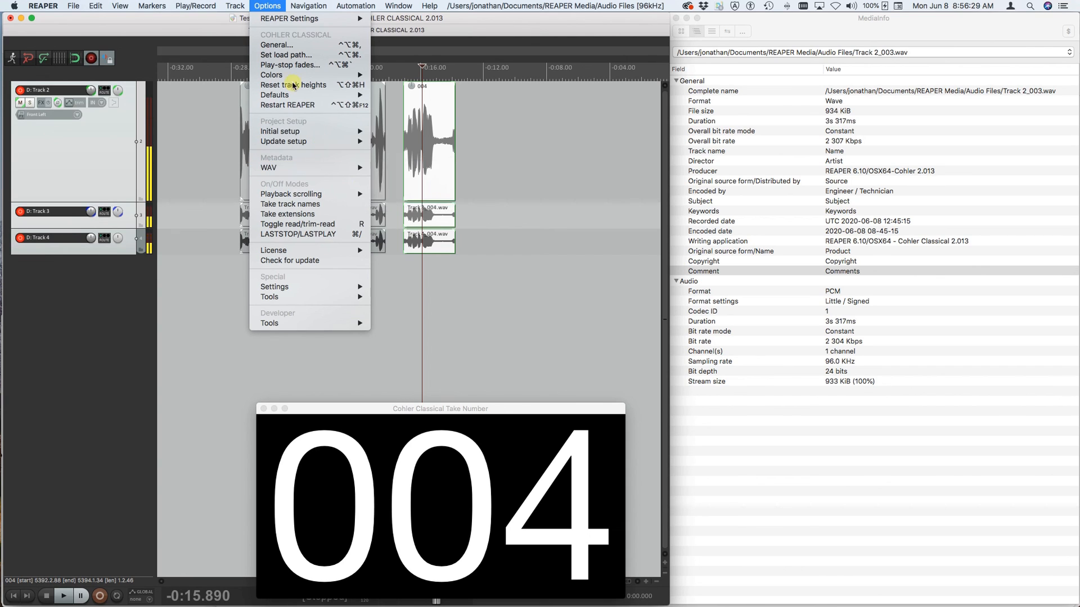
click(273, 3)
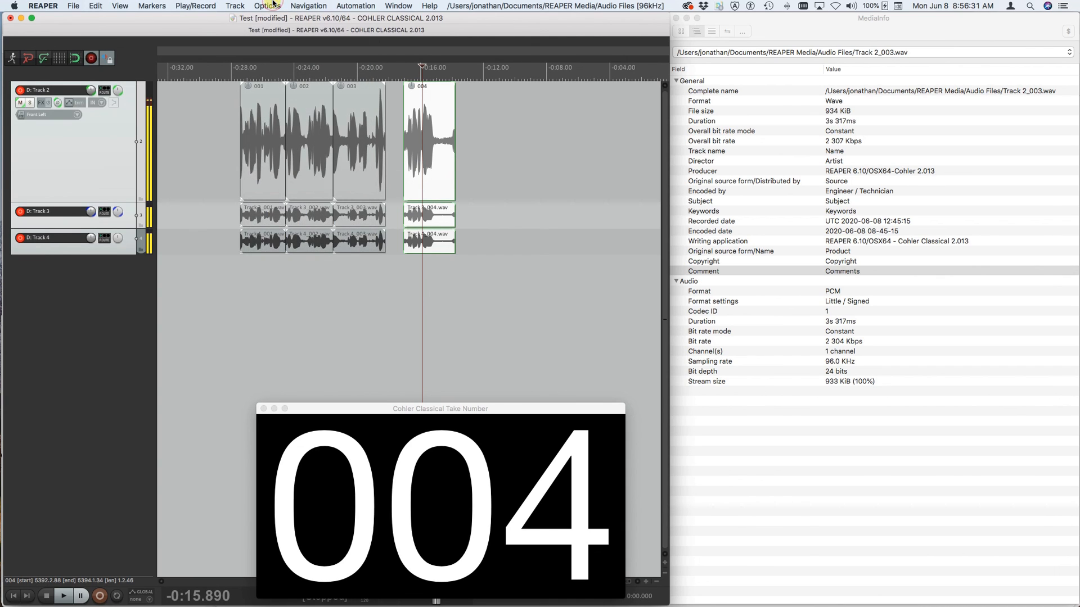